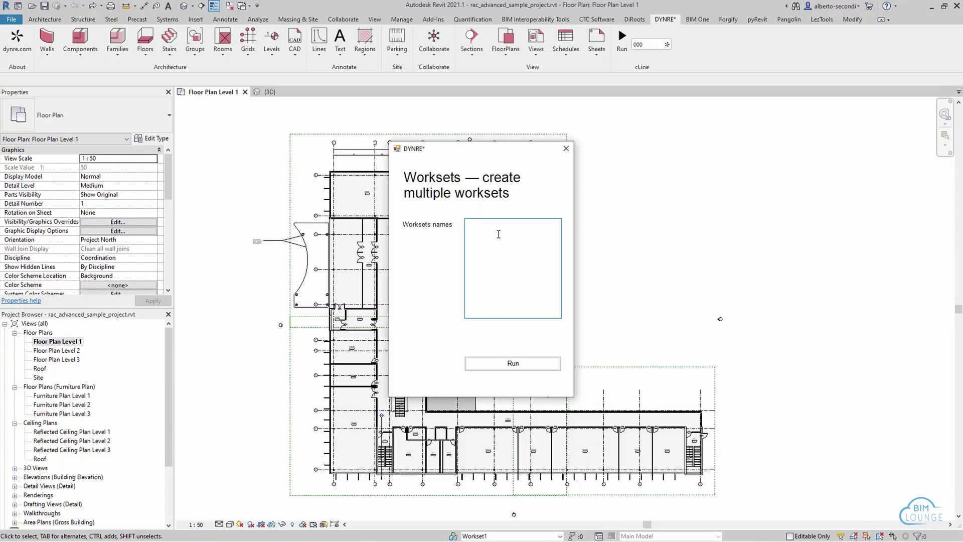
Run the DYNRE Worksets dialog to create the listed worksets.
{"action": "left_click", "coordinate": [513, 363]}
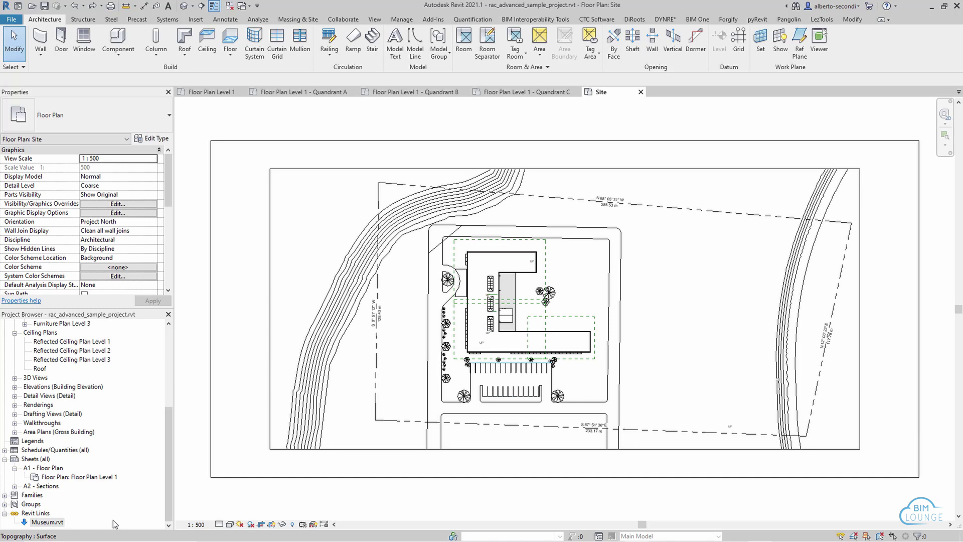
Select all Museum.rvt instances in the entire project and zoom to them with BattleBIM Zoom To Selection.
{"action": "left_click", "coordinate": [261, 524]}
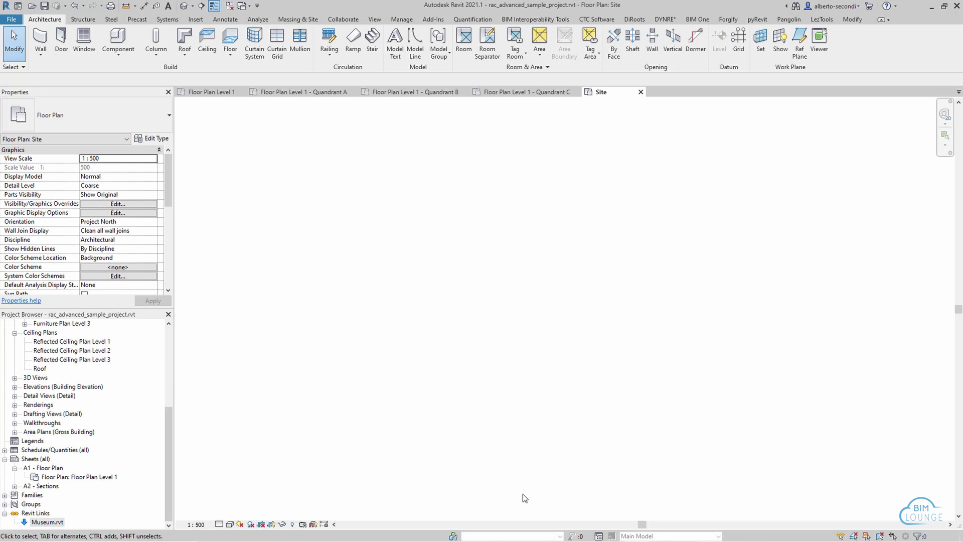
{"action": "left_click", "coordinate": [45, 522]}
{"action": "right_click", "coordinate": [45, 522]}
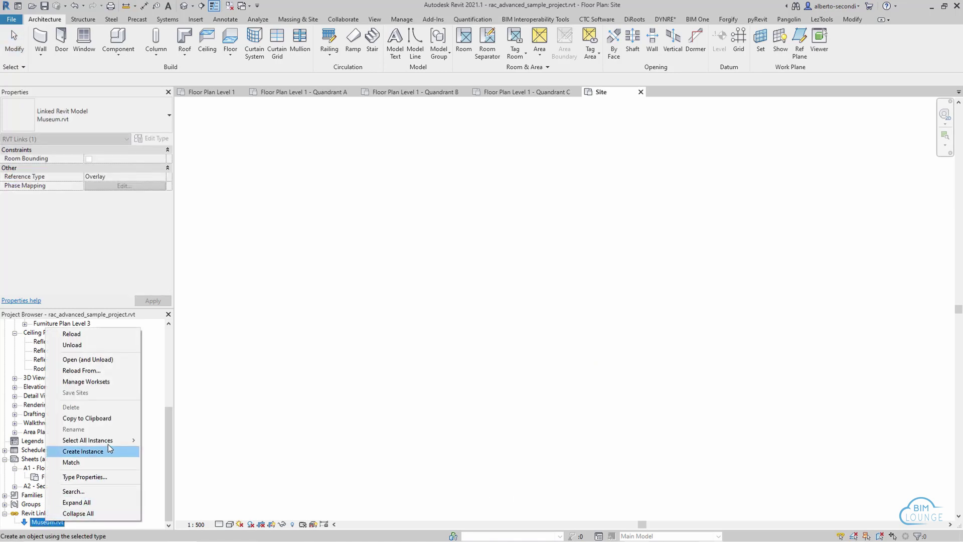
{"action": "mouse_move", "coordinate": [113, 440]}
{"action": "left_click", "coordinate": [167, 452]}
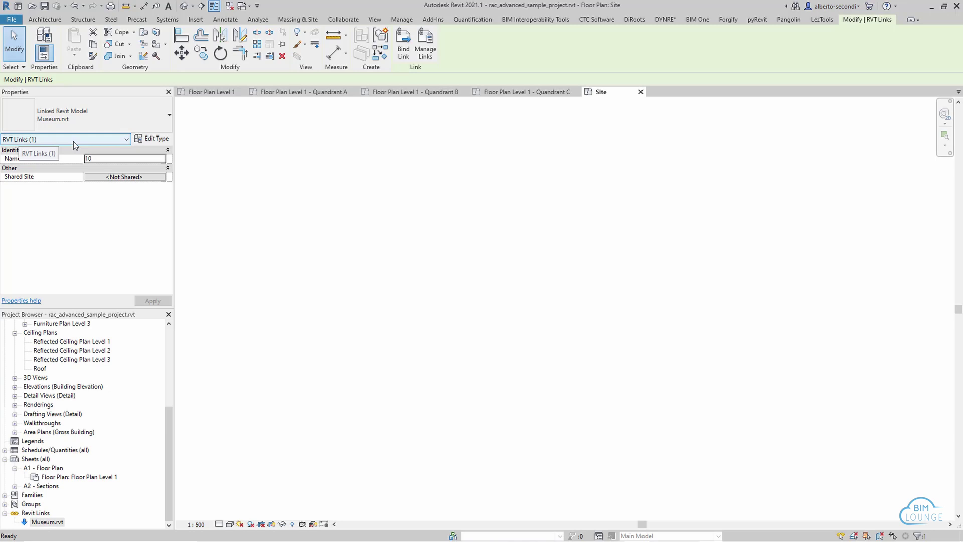
{"action": "left_click", "coordinate": [433, 20]}
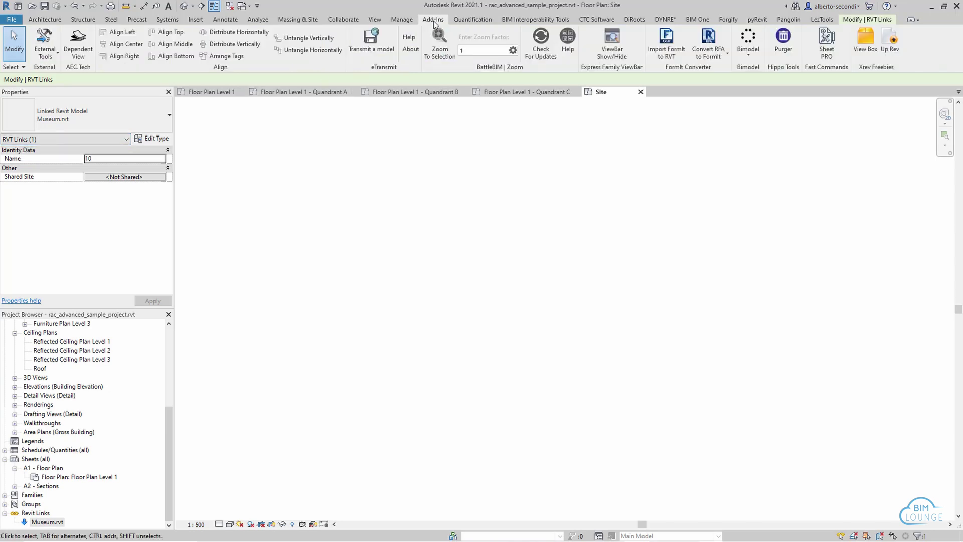
{"action": "left_click", "coordinate": [437, 50]}
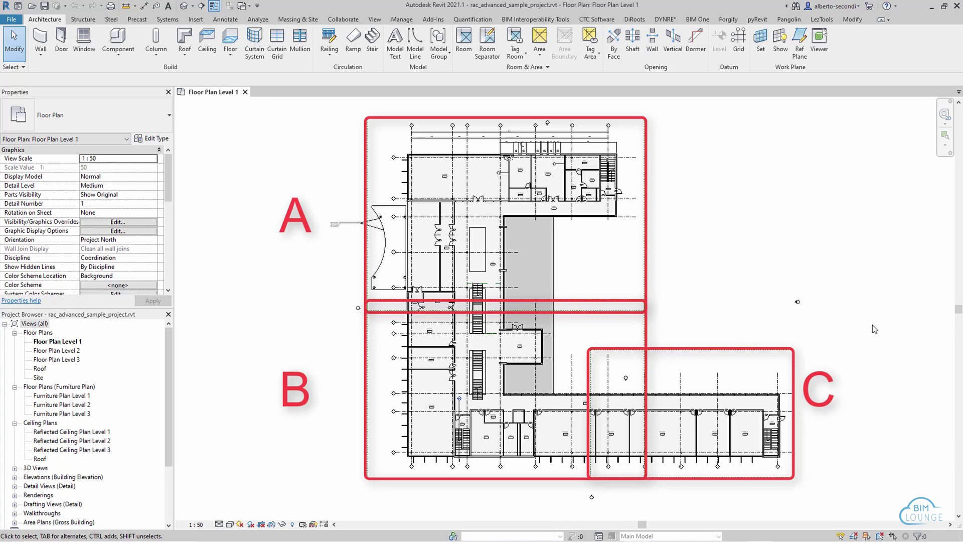
Create Quadrant A–C dependent views of Floor Plan Levels 1–3 using the Architectural Plan template and '-' delimiter.
{"action": "left_click", "coordinate": [437, 21]}
{"action": "left_click", "coordinate": [81, 45]}
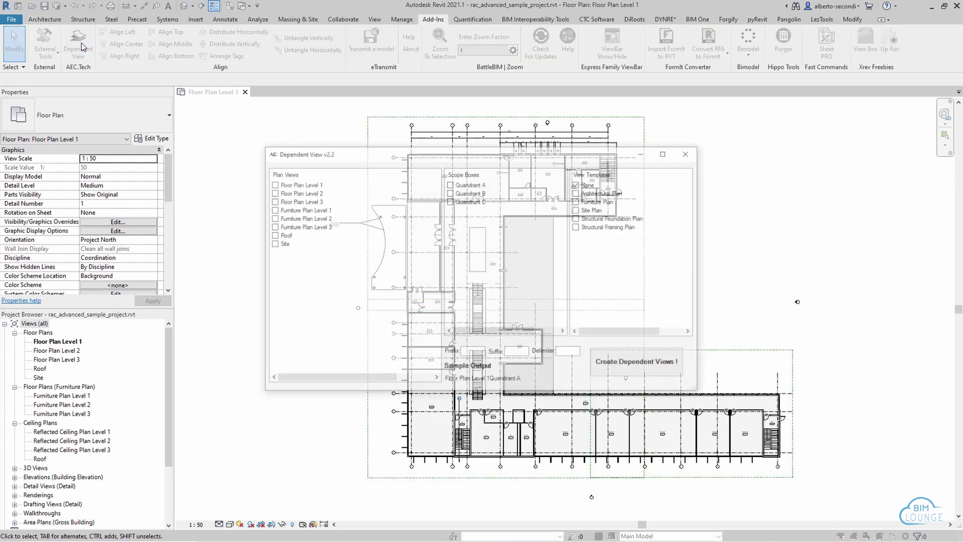
{"action": "left_click", "coordinate": [271, 183]}
{"action": "left_click", "coordinate": [272, 192]}
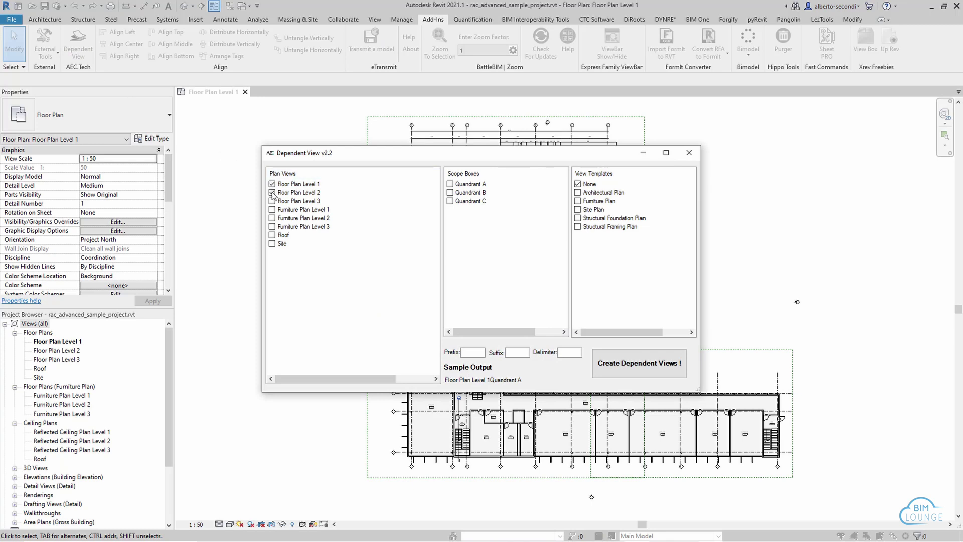
{"action": "left_click", "coordinate": [272, 201]}
{"action": "left_click", "coordinate": [450, 184]}
{"action": "left_click", "coordinate": [450, 192]}
{"action": "left_click", "coordinate": [450, 200]}
{"action": "left_click", "coordinate": [578, 193]}
{"action": "left_click", "coordinate": [569, 352]}
{"action": "type", "text": "-"}
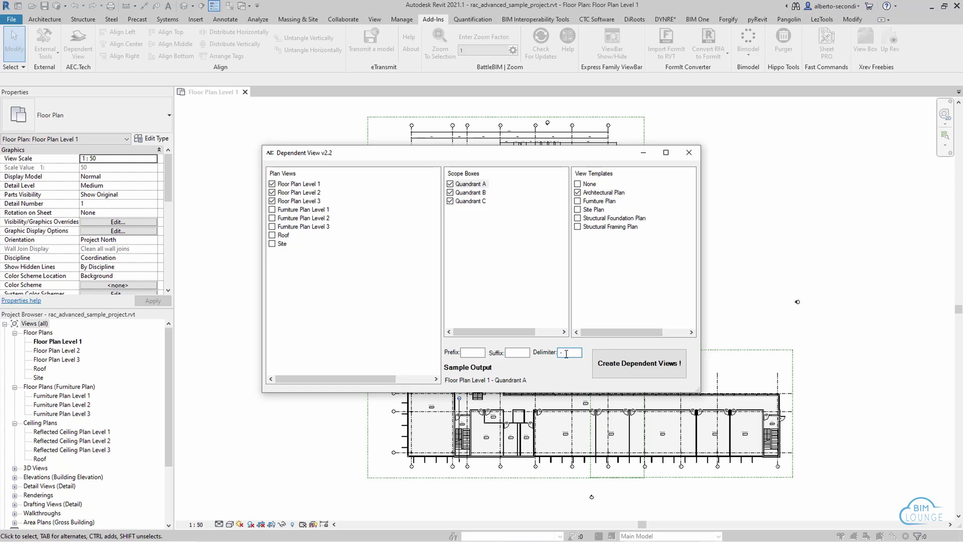
{"action": "left_click", "coordinate": [651, 365]}
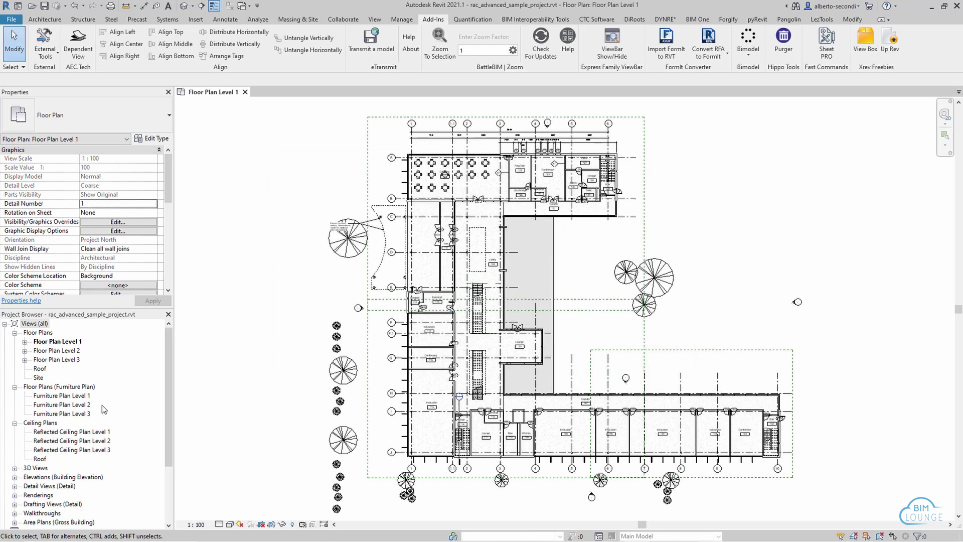
Open the Quadrant A, B and C dependent views of Floor Plan Level 1.
{"action": "left_click", "coordinate": [100, 351]}
{"action": "double_click", "coordinate": [100, 350]}
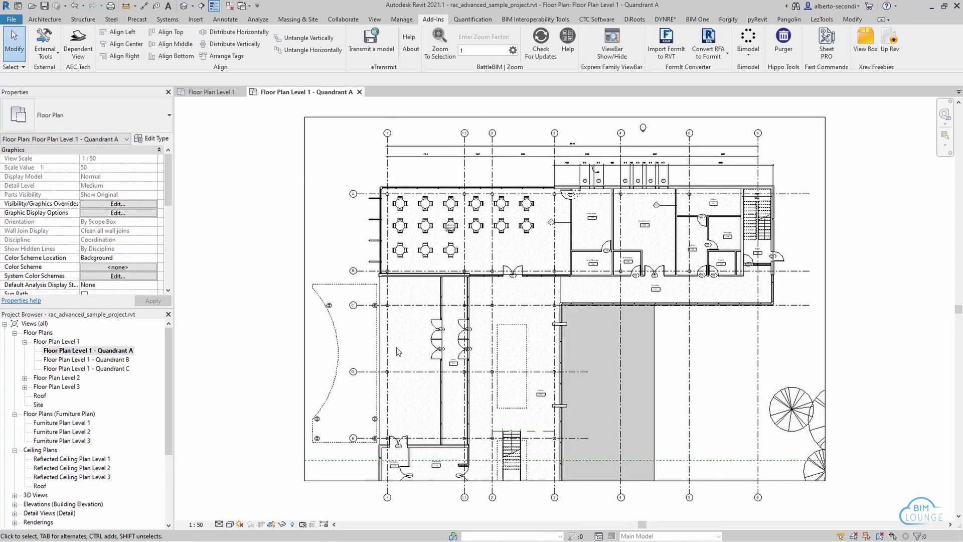
{"action": "double_click", "coordinate": [78, 360]}
{"action": "double_click", "coordinate": [95, 369]}
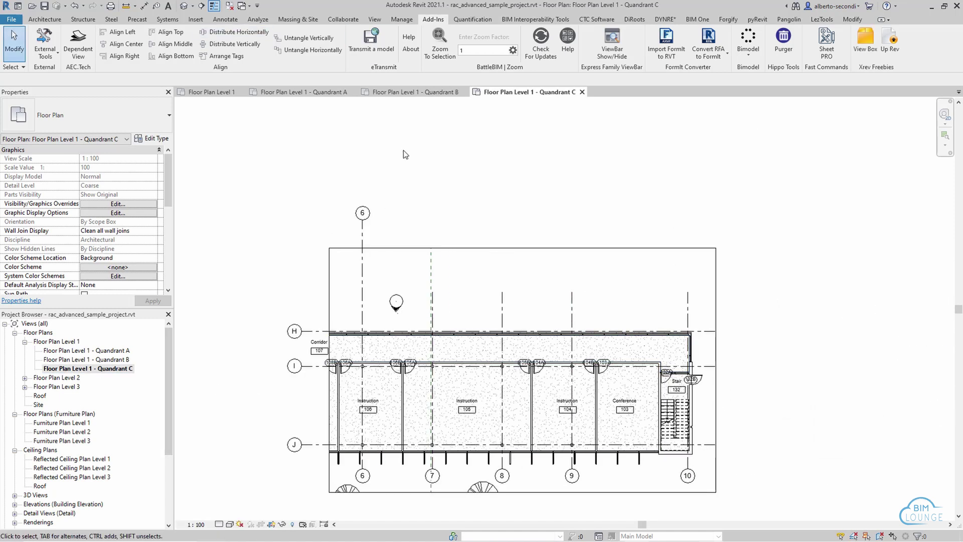
Create Quadrant A–C dependent views of Furniture Plan Levels 1–3 with the Furniture Plan template and '-' delimiter.
{"action": "left_click", "coordinate": [77, 45]}
{"action": "left_click", "coordinate": [272, 209]}
{"action": "left_click", "coordinate": [272, 218]}
{"action": "left_click", "coordinate": [272, 226]}
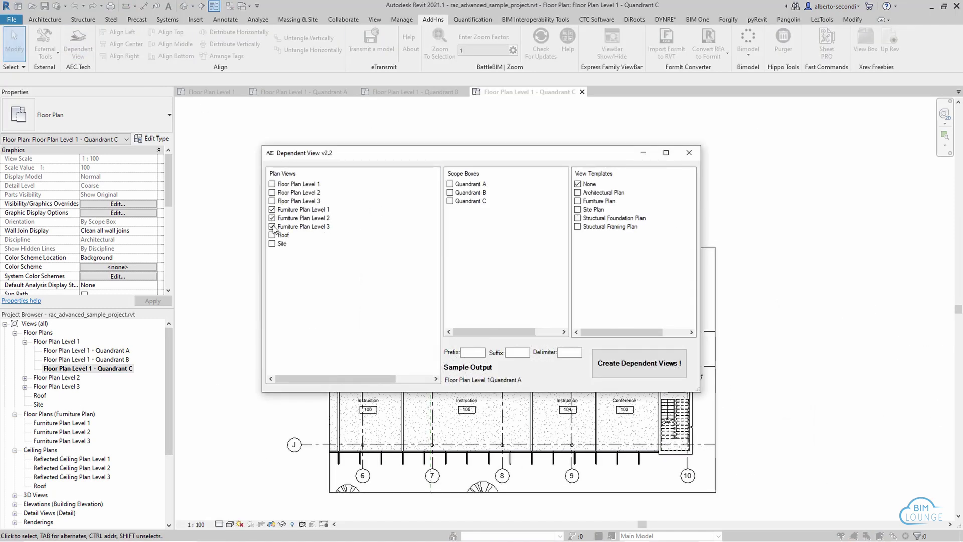
{"action": "left_click", "coordinate": [450, 183]}
{"action": "left_click", "coordinate": [450, 192]}
{"action": "left_click", "coordinate": [450, 200]}
{"action": "left_click", "coordinate": [578, 200]}
{"action": "left_click", "coordinate": [575, 352]}
{"action": "type", "text": "-"}
{"action": "left_click", "coordinate": [639, 363]}
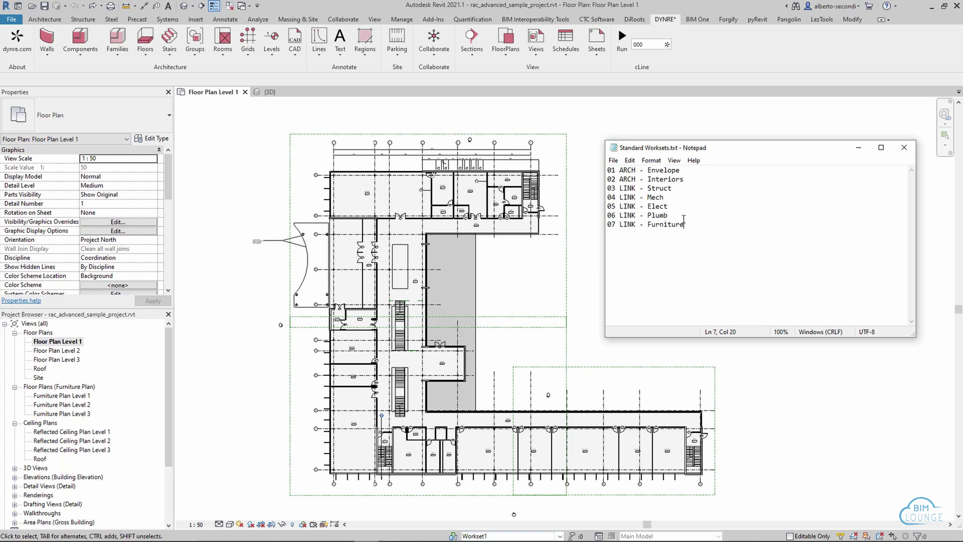
Copy the seven workset names from Standard Worksets.txt and check the project's existing worksets.
{"action": "left_click_drag", "start_coordinate": [688, 226], "coordinate": [601, 165]}
{"action": "right_click", "coordinate": [618, 179]}
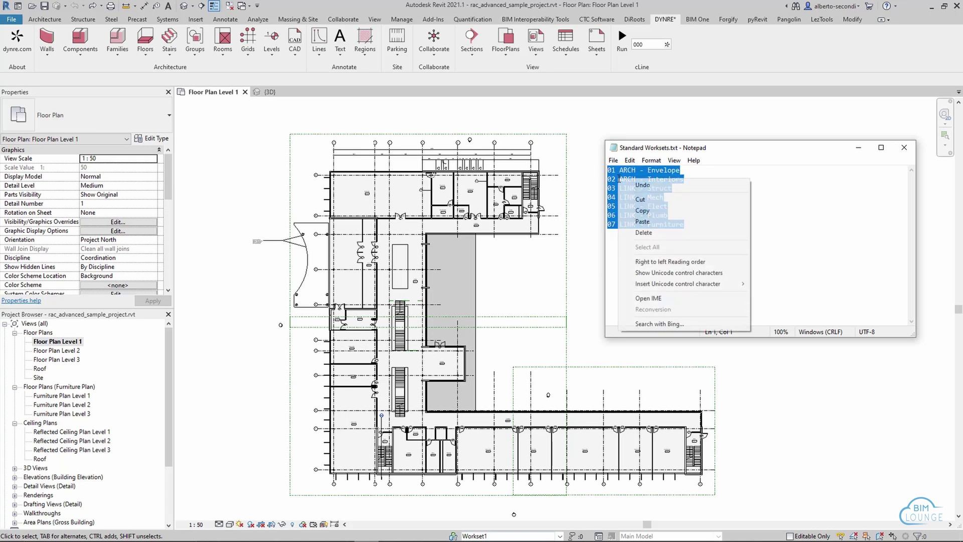
{"action": "left_click", "coordinate": [643, 211]}
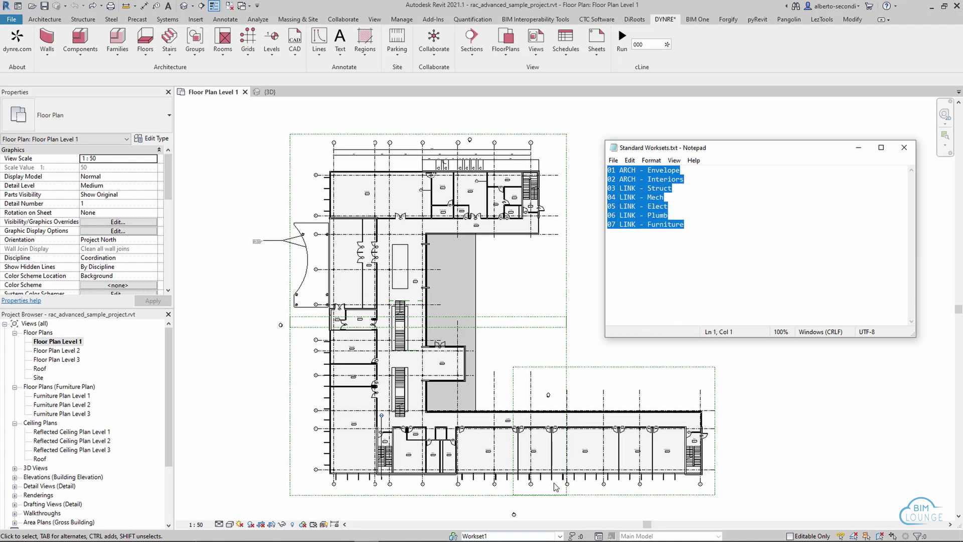
{"action": "left_click", "coordinate": [537, 536]}
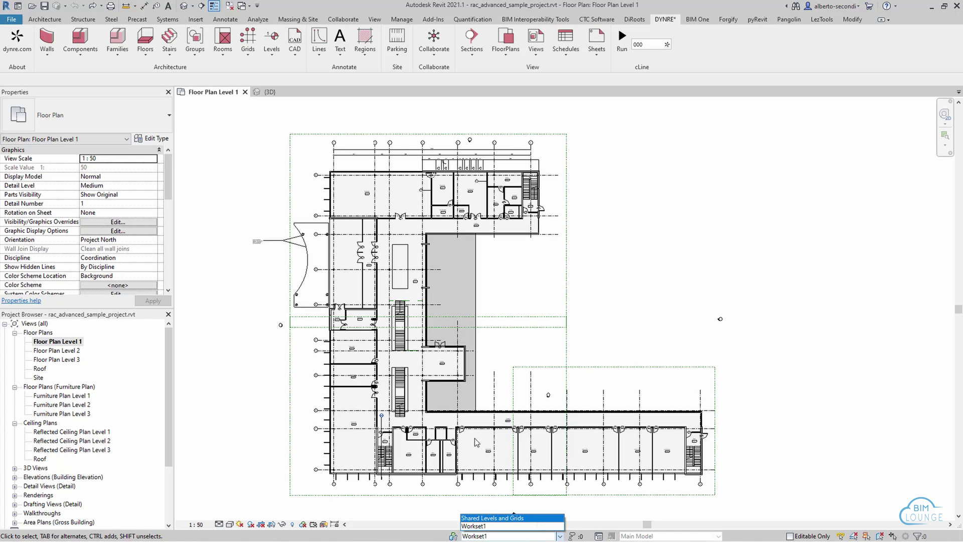
{"action": "left_click", "coordinate": [434, 59]}
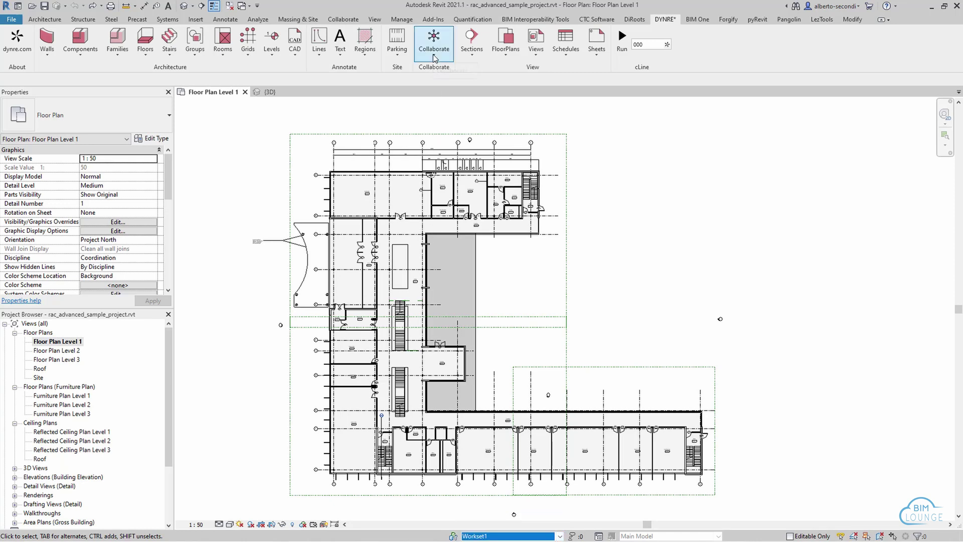
Paste the names into DYNRE's create multiple worksets tool, run it, and verify the new worksets.
{"action": "left_click", "coordinate": [434, 58]}
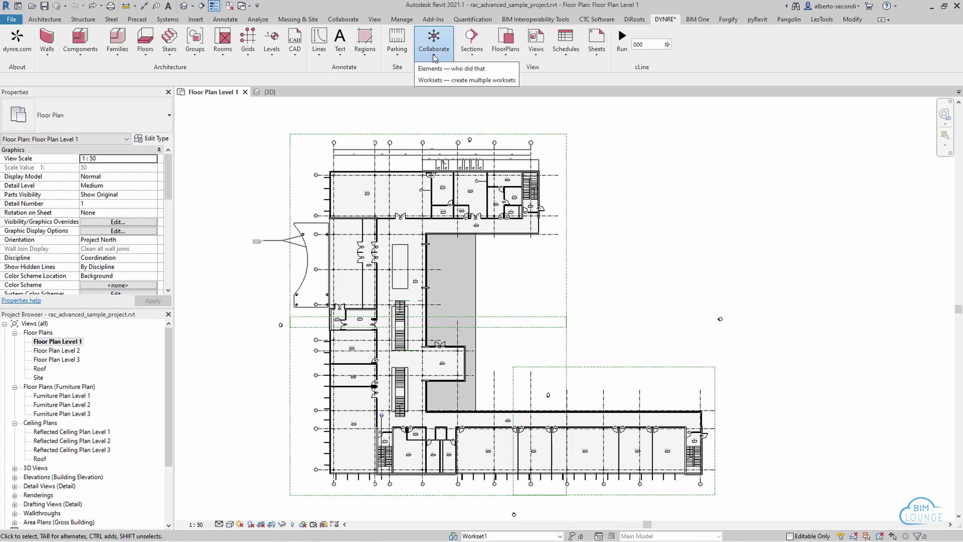
{"action": "left_click", "coordinate": [446, 80]}
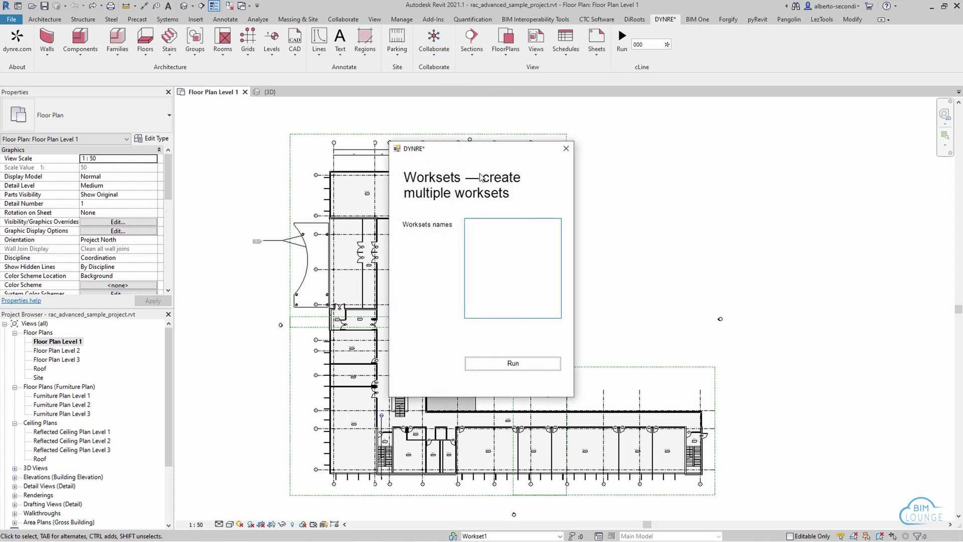
{"action": "left_click", "coordinate": [499, 235]}
{"action": "right_click", "coordinate": [499, 234]}
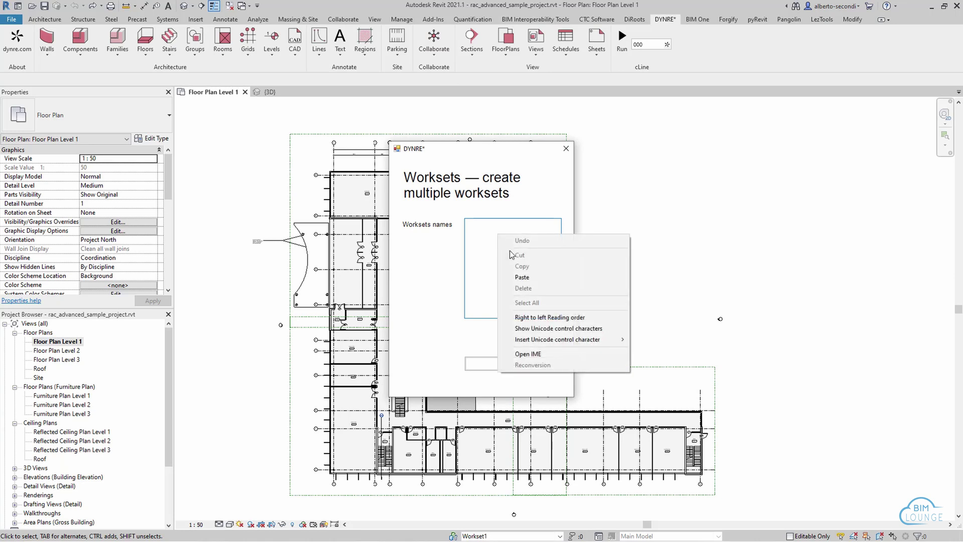
{"action": "left_click", "coordinate": [522, 275]}
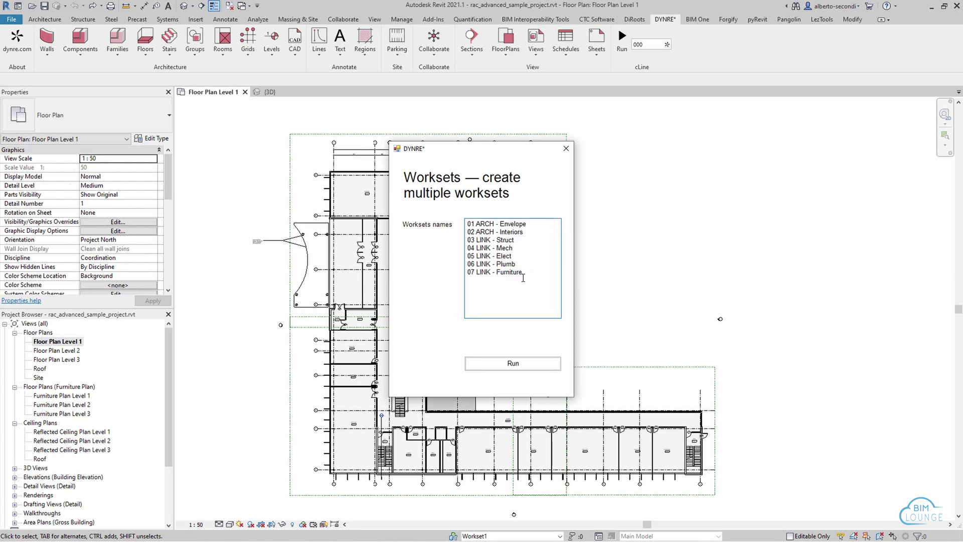
{"action": "left_click", "coordinate": [522, 364]}
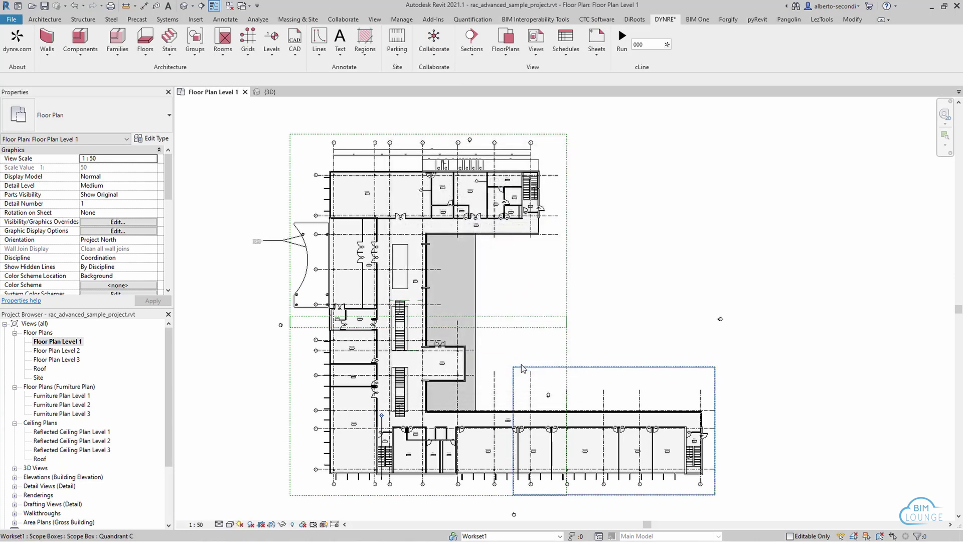
{"action": "left_click", "coordinate": [529, 535]}
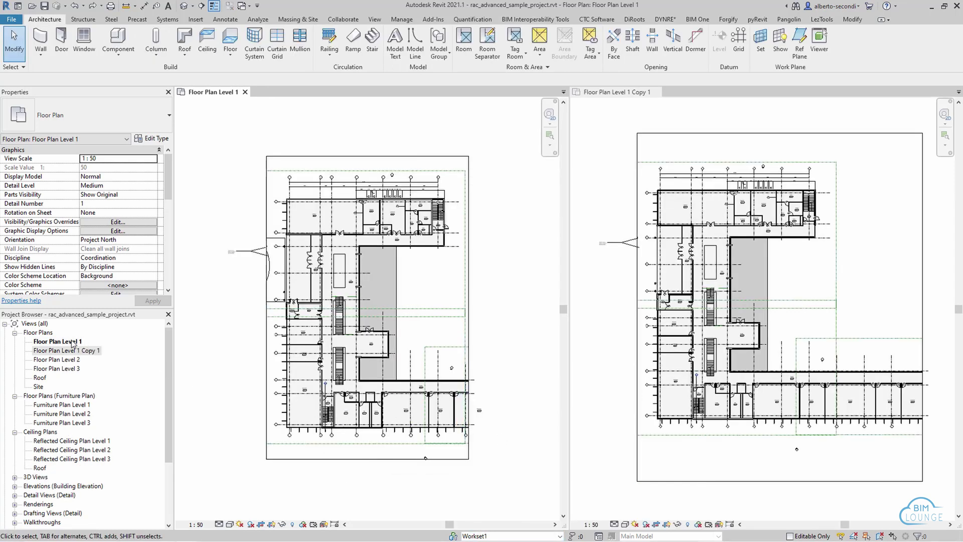
In DYNRE Views — match crop region, choose Floor Plan Level 1 as the source view.
{"action": "left_click", "coordinate": [74, 343]}
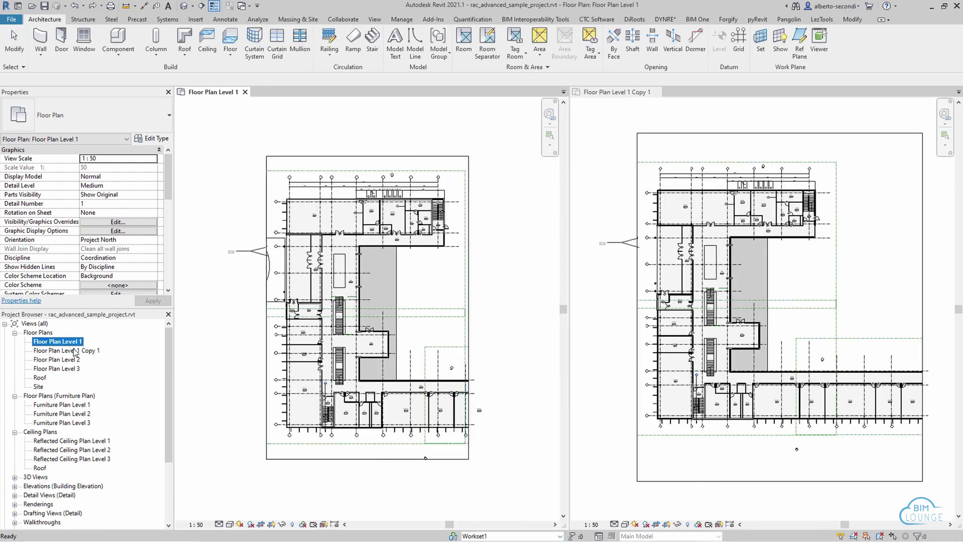
{"action": "left_click", "coordinate": [75, 350]}
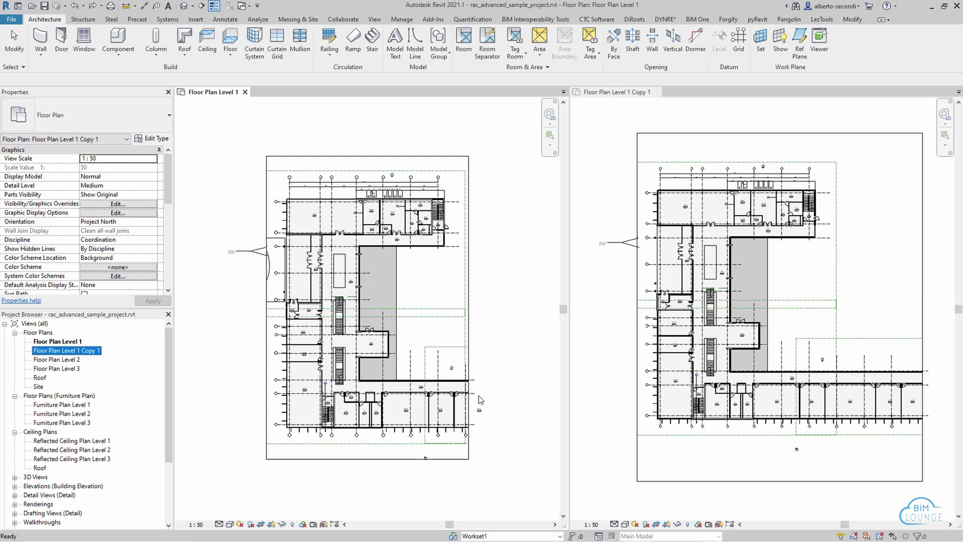
{"action": "left_click", "coordinate": [665, 19]}
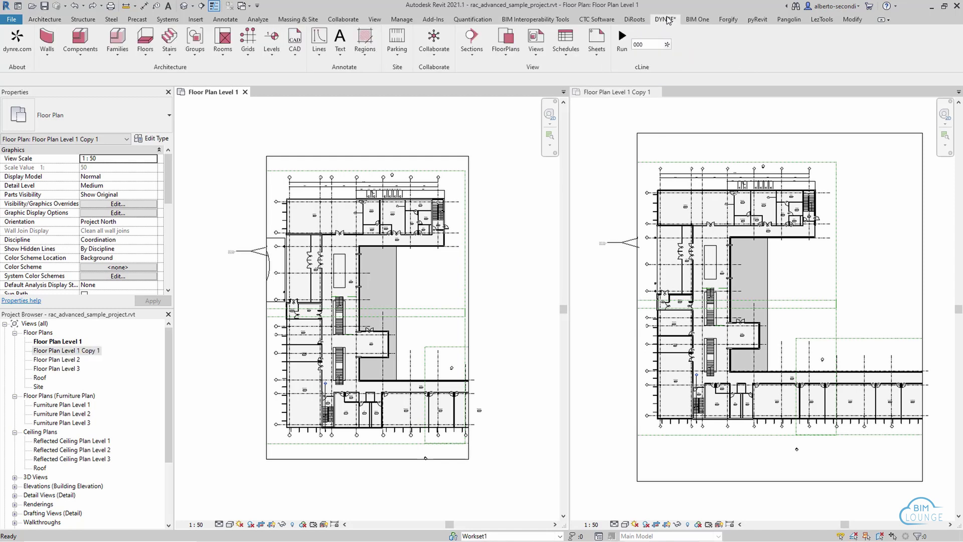
{"action": "left_click", "coordinate": [513, 67]}
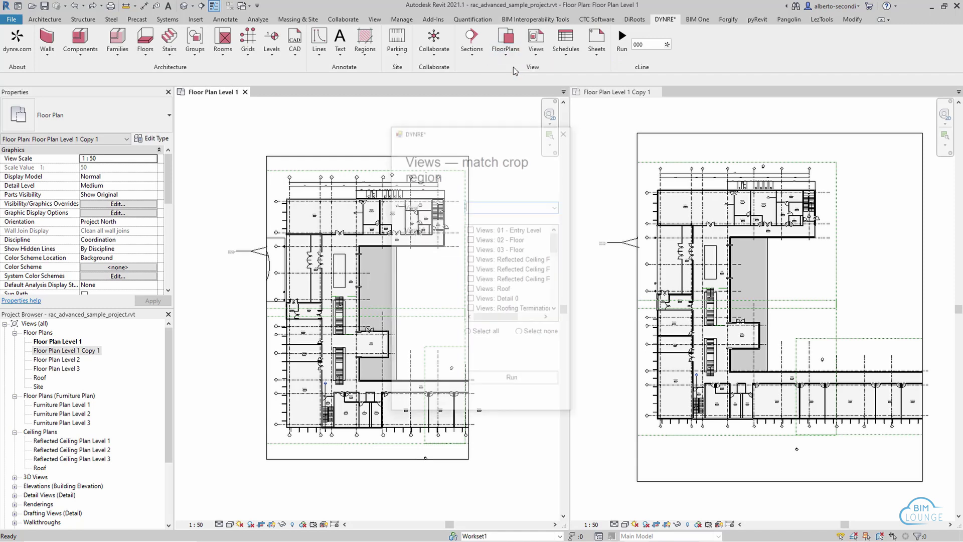
{"action": "left_click", "coordinate": [557, 203]}
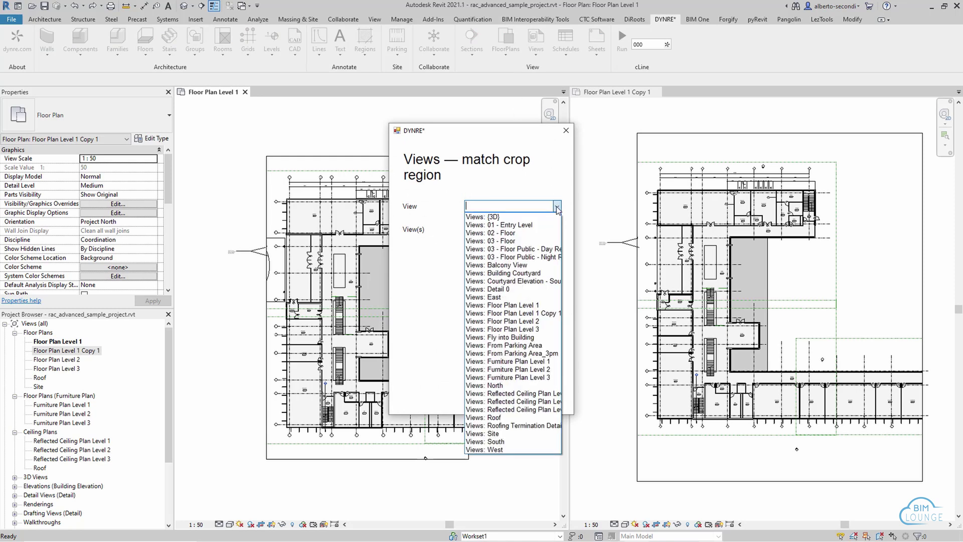
{"action": "left_click", "coordinate": [538, 305]}
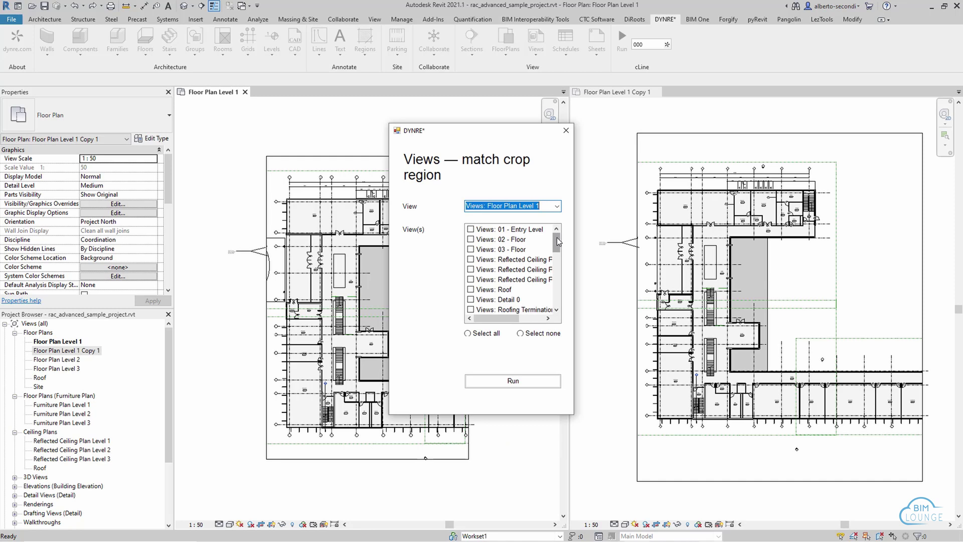
Tick Floor Plan Level 1 Copy as the target view and run the crop match.
{"action": "left_click_drag", "start_coordinate": [557, 236], "coordinate": [558, 271]}
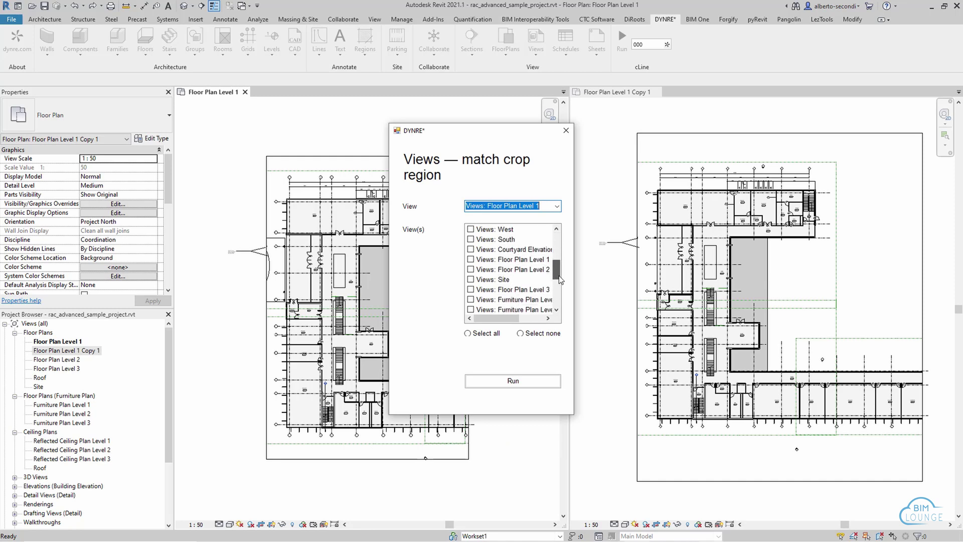
{"action": "scroll", "coordinate": [557, 276], "scroll_direction": "right", "scroll_amount": 3}
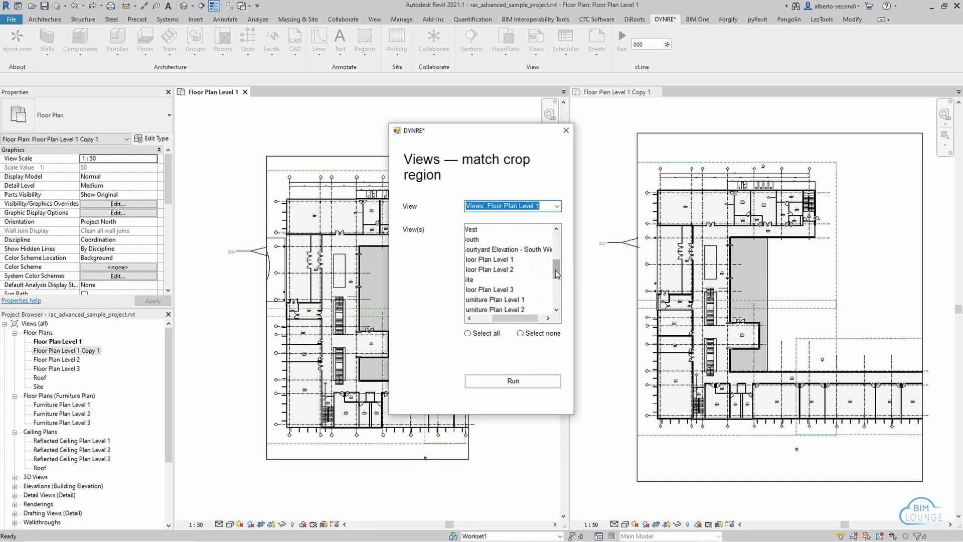
{"action": "scroll", "coordinate": [557, 273], "scroll_direction": "down", "scroll_amount": 2}
{"action": "left_click", "coordinate": [496, 279]}
{"action": "left_click_drag", "start_coordinate": [494, 319], "coordinate": [471, 319]}
{"action": "left_click", "coordinate": [471, 280]}
{"action": "left_click", "coordinate": [509, 382]}
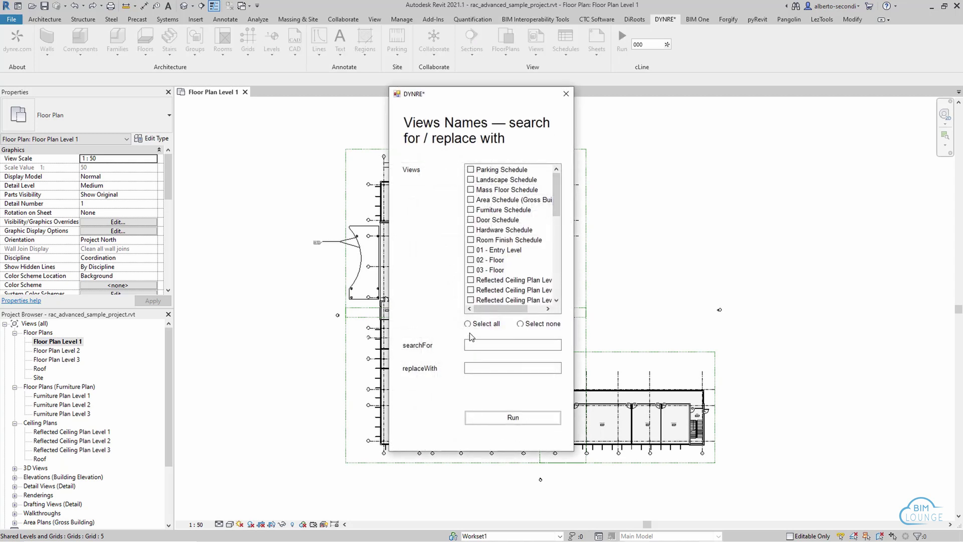
Rename views by replacing 'Level 1' with 'First Floor'.
{"action": "left_click", "coordinate": [475, 345]}
{"action": "type", "text": "Level 1"}
{"action": "key", "text": "Tab"}
{"action": "type", "text": "F"}
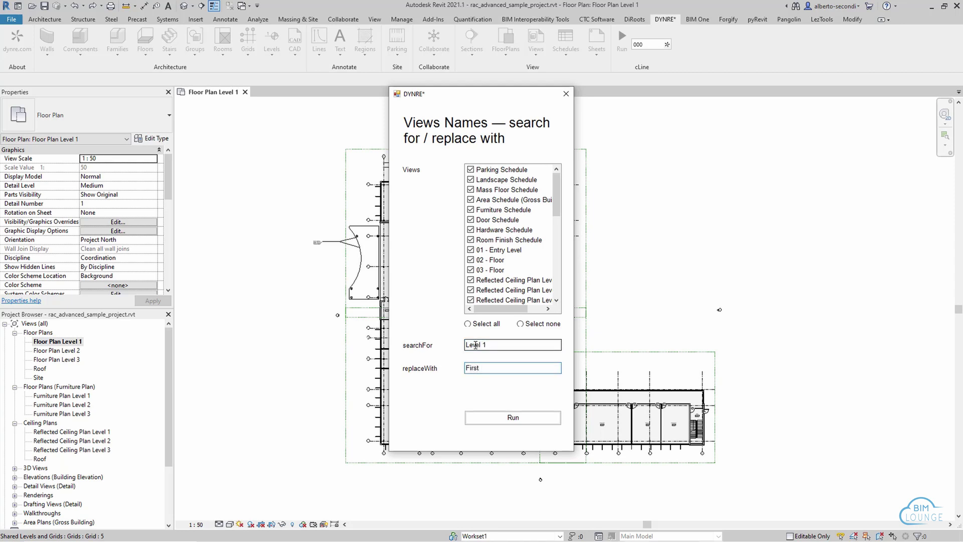
{"action": "type", "text": "irst Floor"}
{"action": "left_click", "coordinate": [524, 419]}
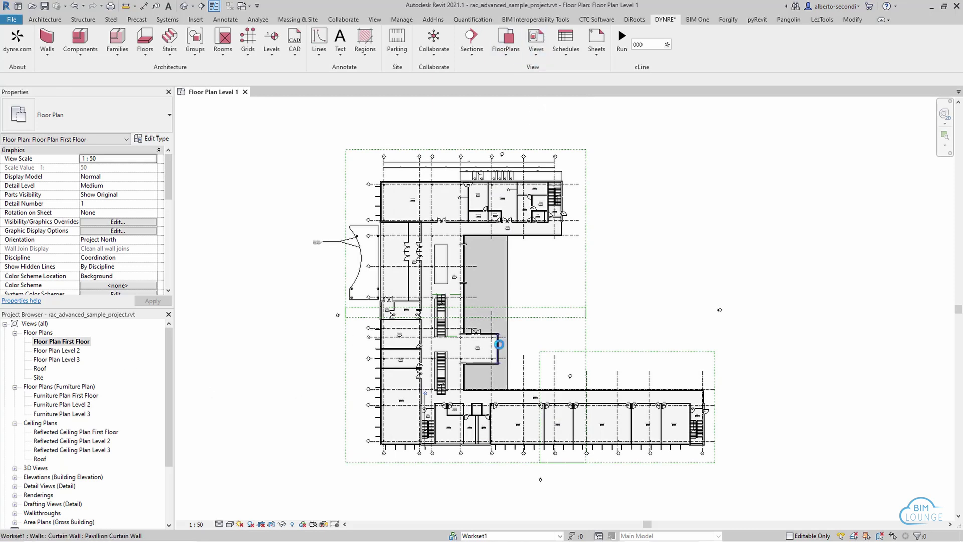
Select all views and replace 'Level 2' with 'Second Floor' in their names.
{"action": "left_click", "coordinate": [467, 324]}
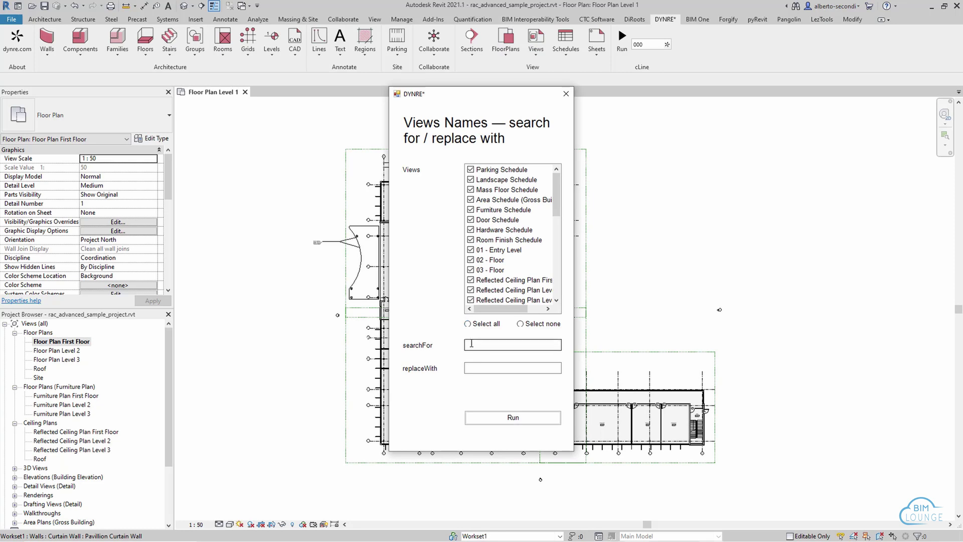
{"action": "left_click", "coordinate": [470, 347]}
{"action": "type", "text": "Level 2"}
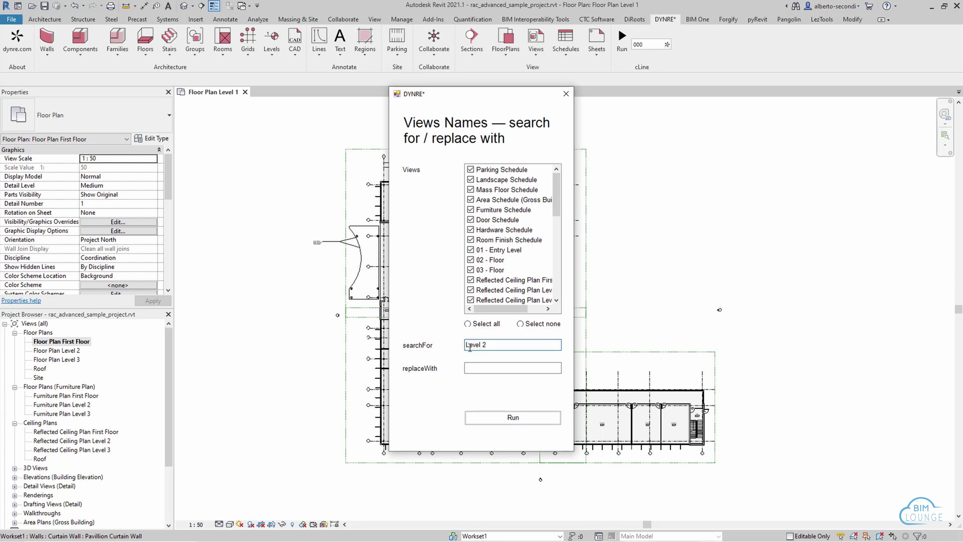
{"action": "key", "text": "Tab"}
{"action": "type", "text": "S"}
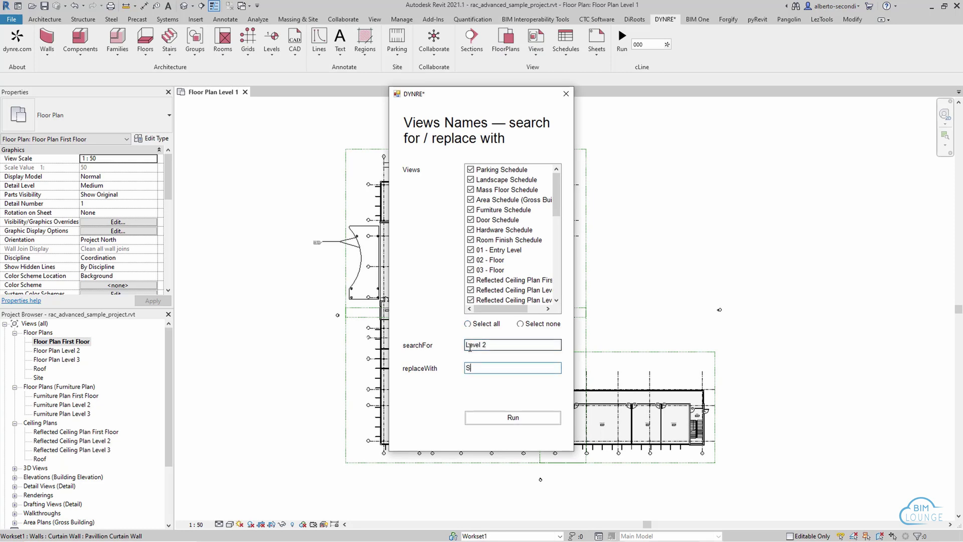
{"action": "type", "text": "econd Floor"}
{"action": "left_click", "coordinate": [508, 417]}
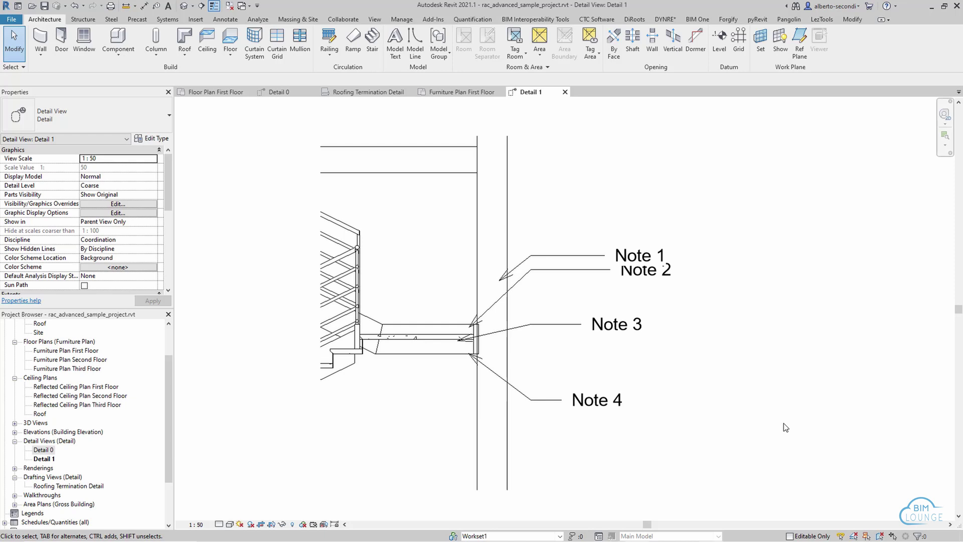
Window-select Notes 1–4 in Detail 1, distribute them vertically and align their left edges.
{"action": "key", "text": "ctrl+a"}
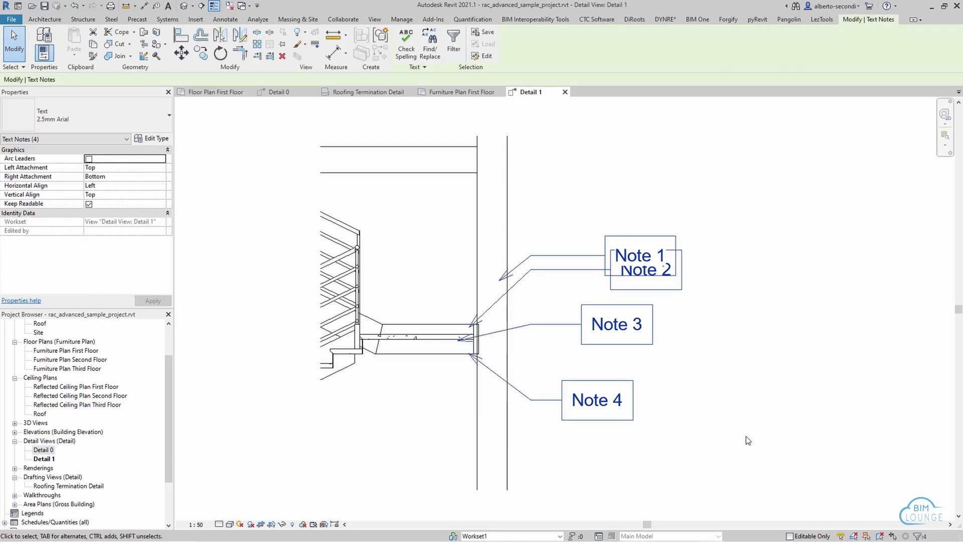
{"action": "left_click", "coordinate": [432, 20]}
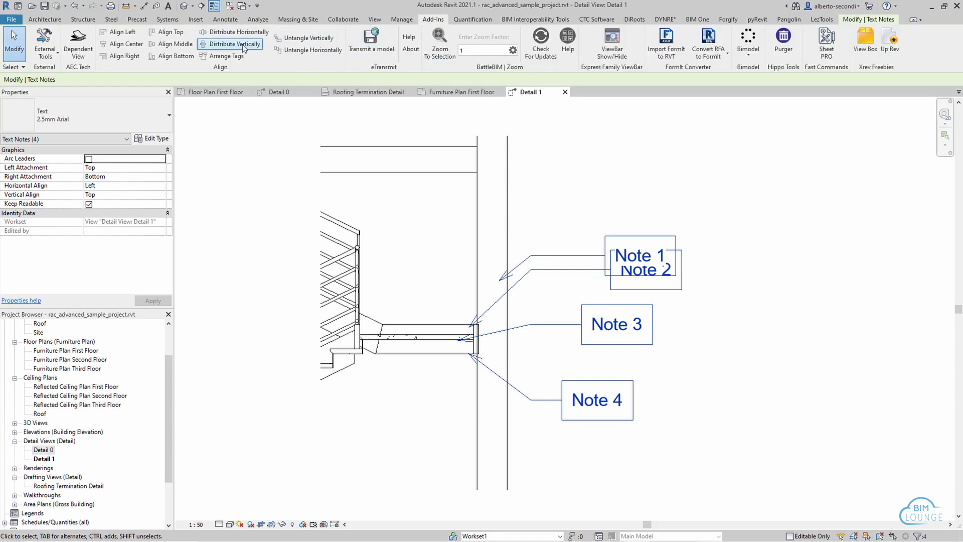
{"action": "left_click", "coordinate": [759, 374]}
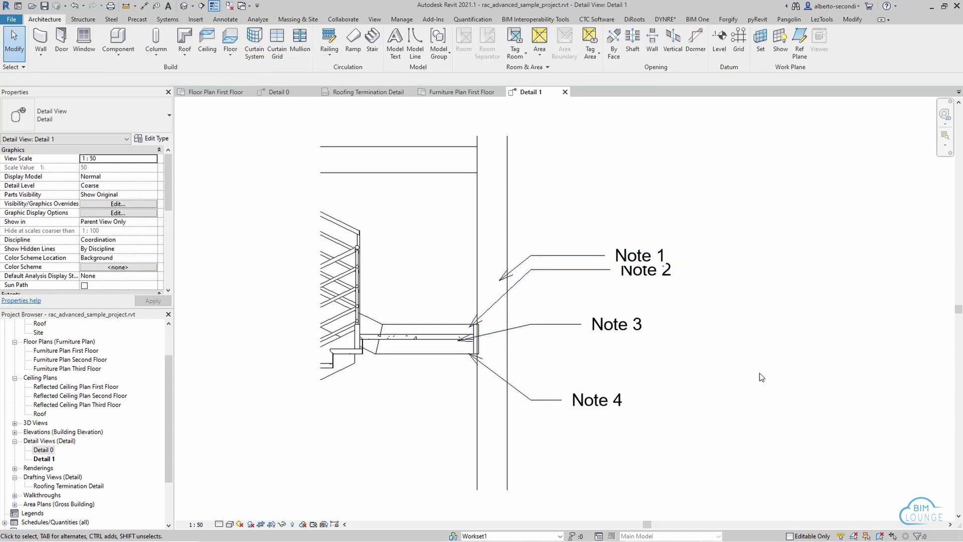
{"action": "left_click_drag", "start_coordinate": [420, 205], "coordinate": [751, 441]}
{"action": "left_click", "coordinate": [432, 19]}
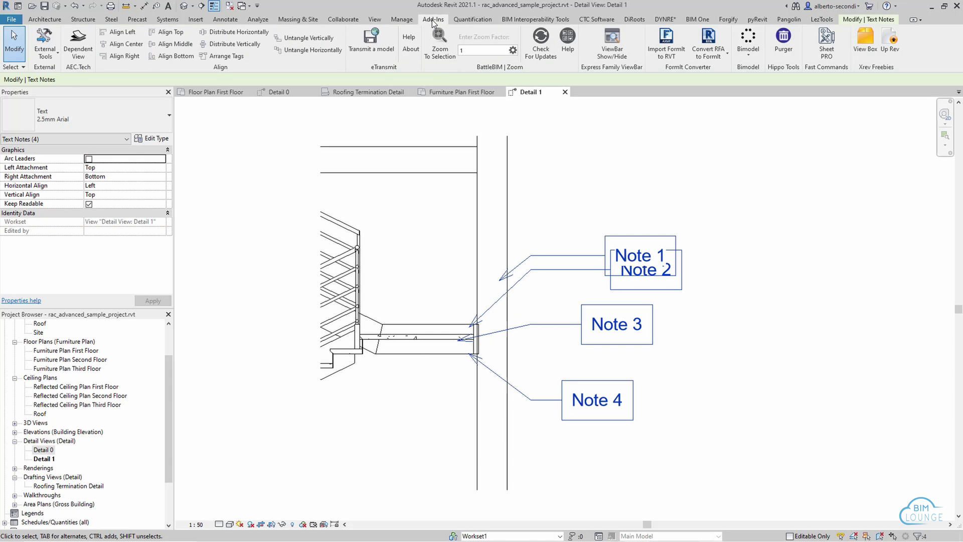
{"action": "left_click", "coordinate": [241, 48]}
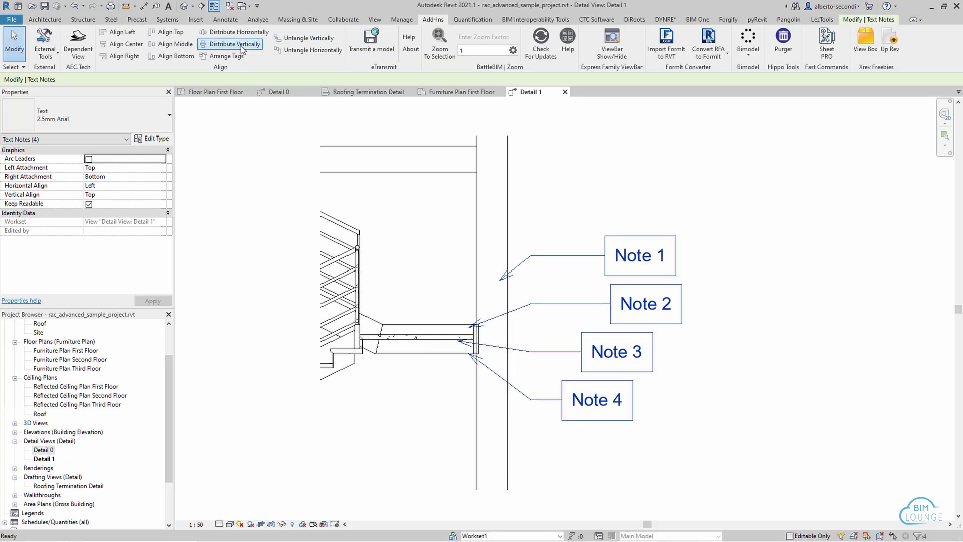
{"action": "left_click", "coordinate": [125, 32]}
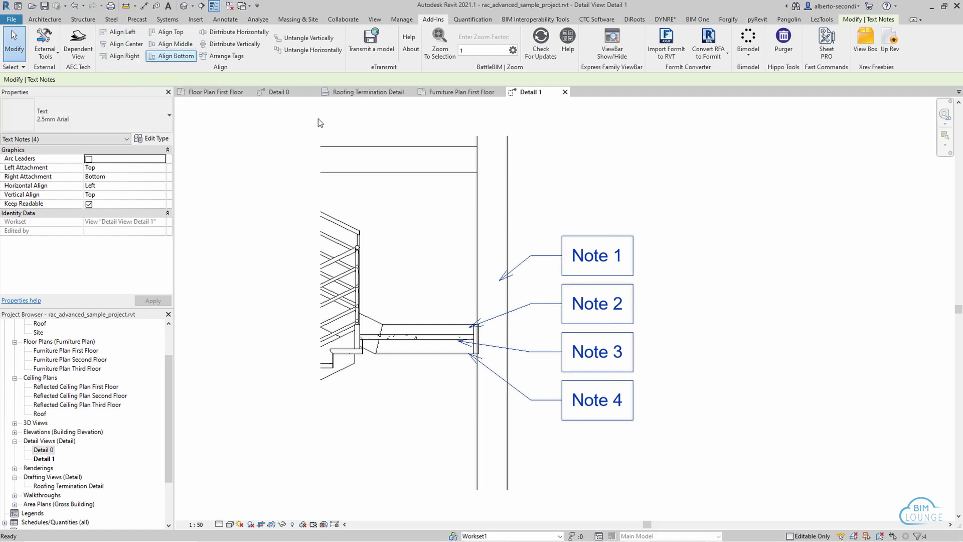
{"action": "left_click", "coordinate": [724, 294]}
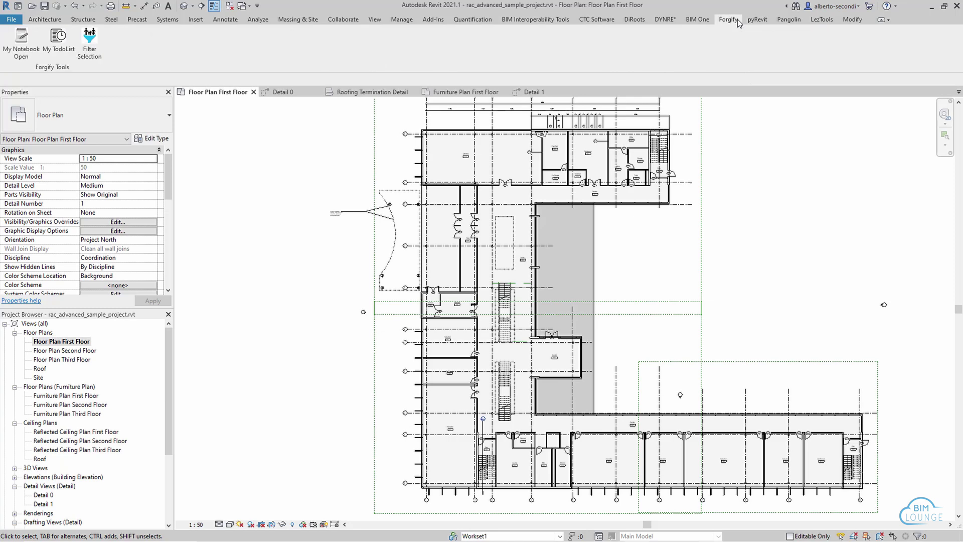
Save Note 1 and Note 2 in Forgify's My Notebook and export the notes history.
{"action": "left_click", "coordinate": [21, 41]}
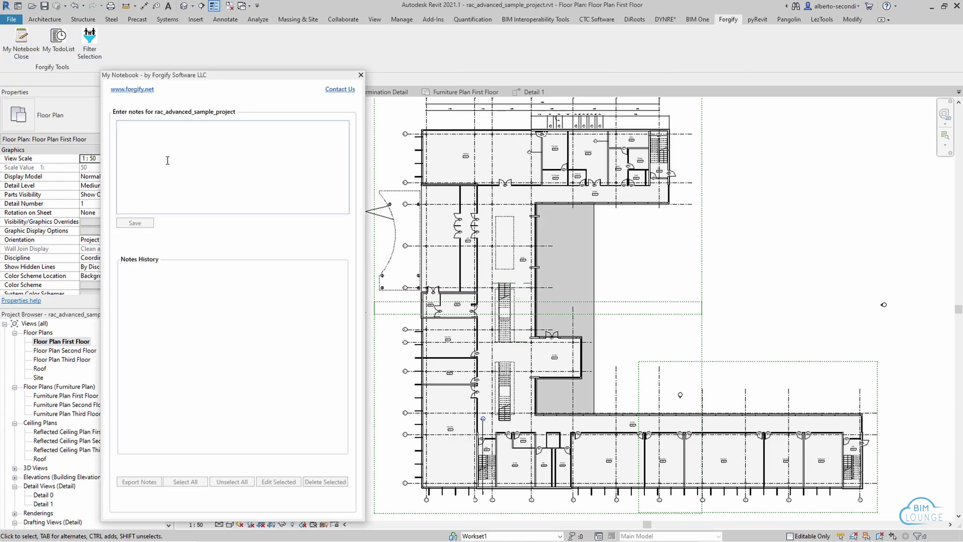
{"action": "type", "text": "Note 1"}
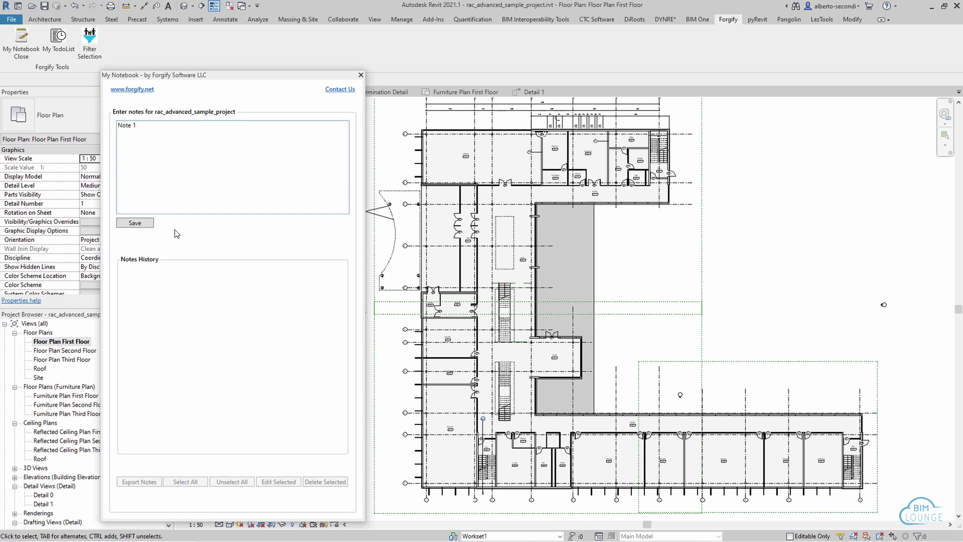
{"action": "left_click", "coordinate": [133, 224]}
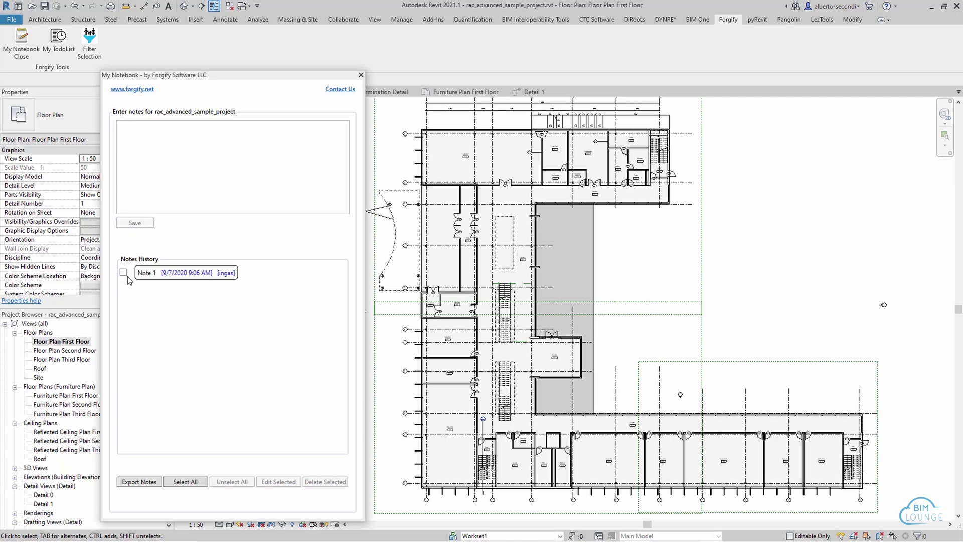
{"action": "left_click", "coordinate": [160, 149]}
{"action": "type", "text": "N"}
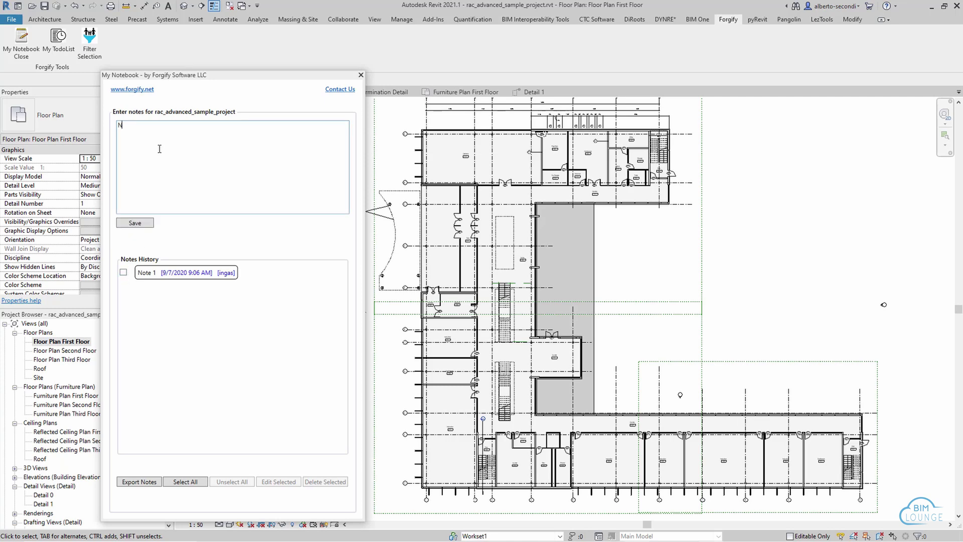
{"action": "type", "text": "ote 2"}
{"action": "left_click", "coordinate": [134, 227]}
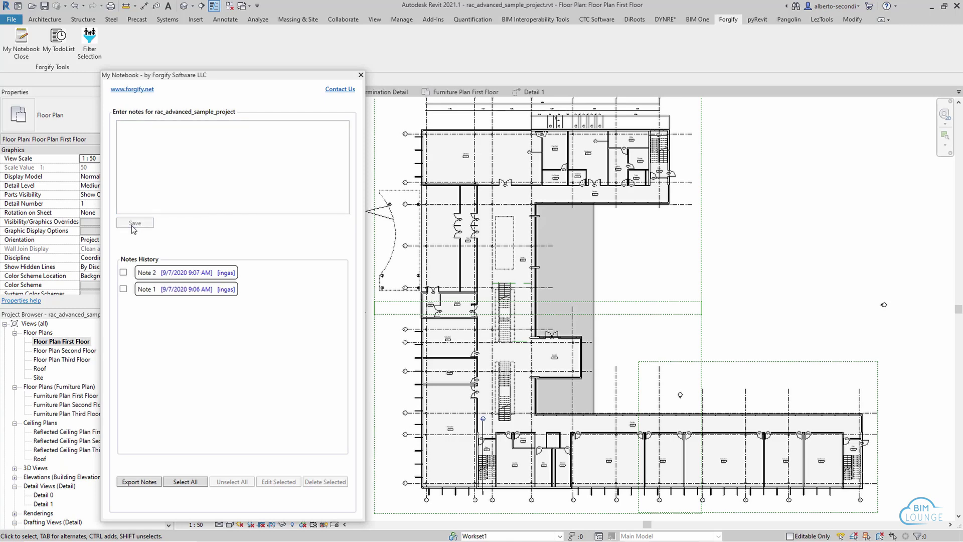
{"action": "left_click", "coordinate": [141, 482]}
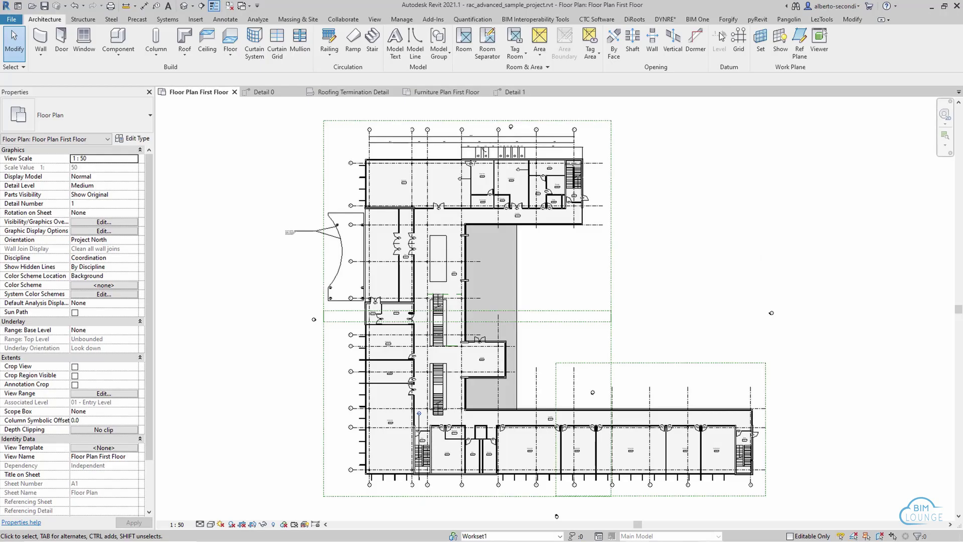
Open Forgify Filter Tools, switch to Room, and tick Admin 126, Cafeteria 121 and Conference 123.
{"action": "left_click", "coordinate": [722, 20]}
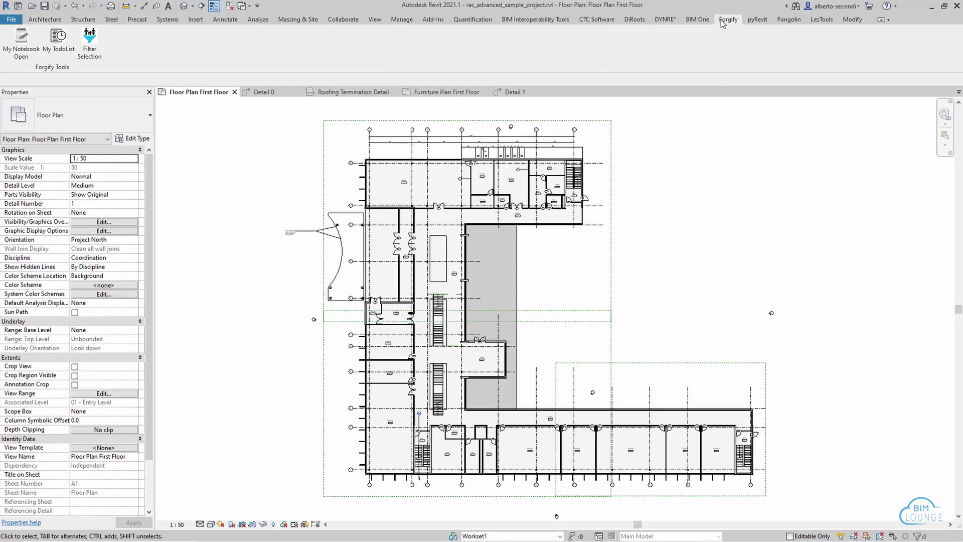
{"action": "left_click", "coordinate": [90, 50]}
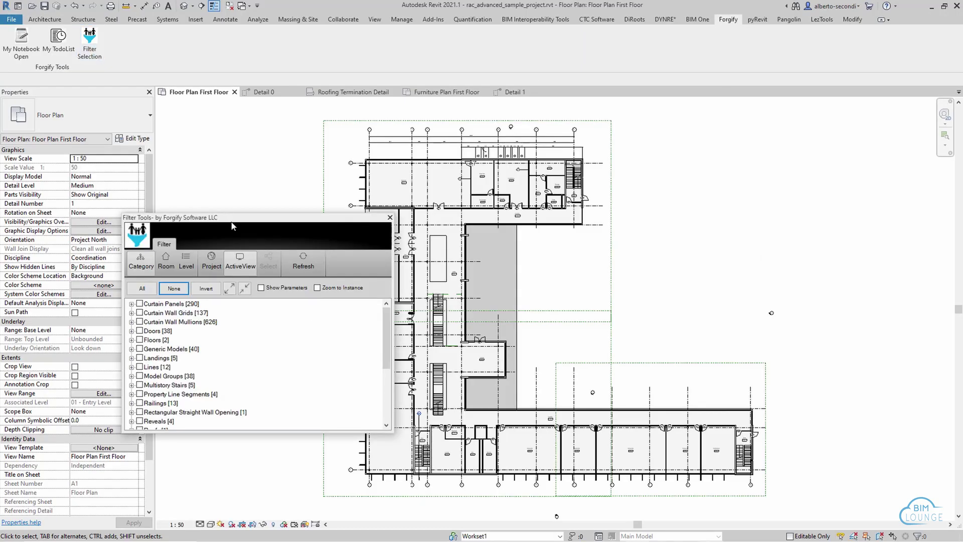
{"action": "left_click_drag", "start_coordinate": [204, 219], "coordinate": [121, 218]}
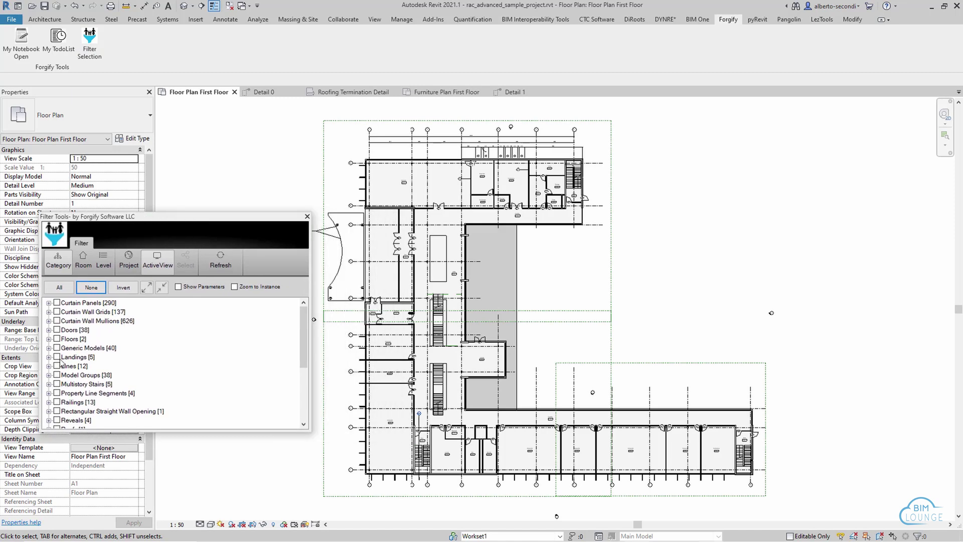
{"action": "left_click", "coordinate": [83, 259]}
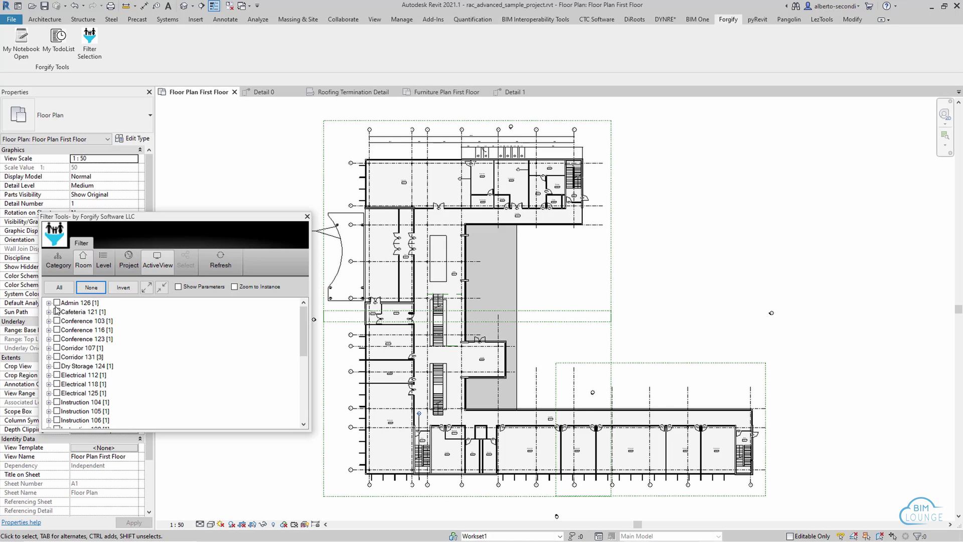
{"action": "left_click", "coordinate": [57, 302]}
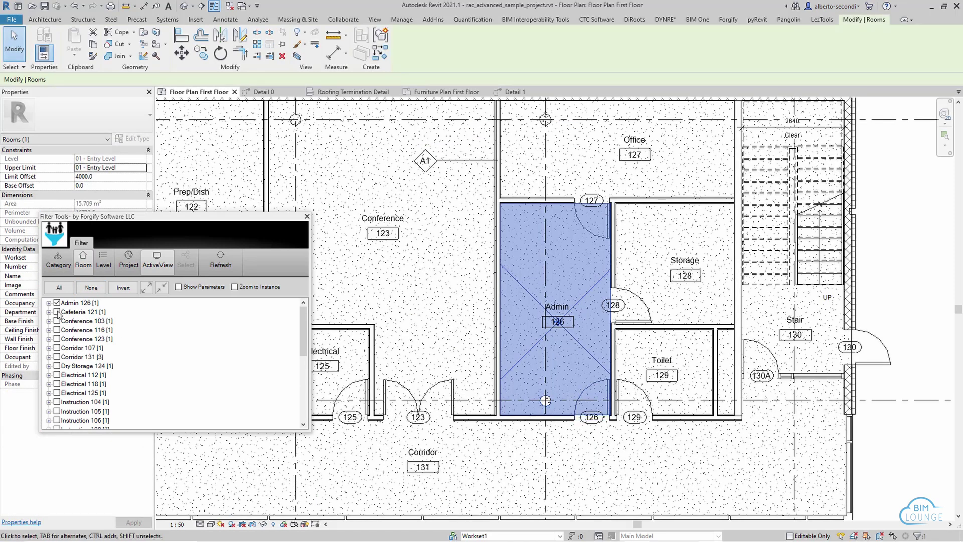
{"action": "left_click", "coordinate": [57, 312]}
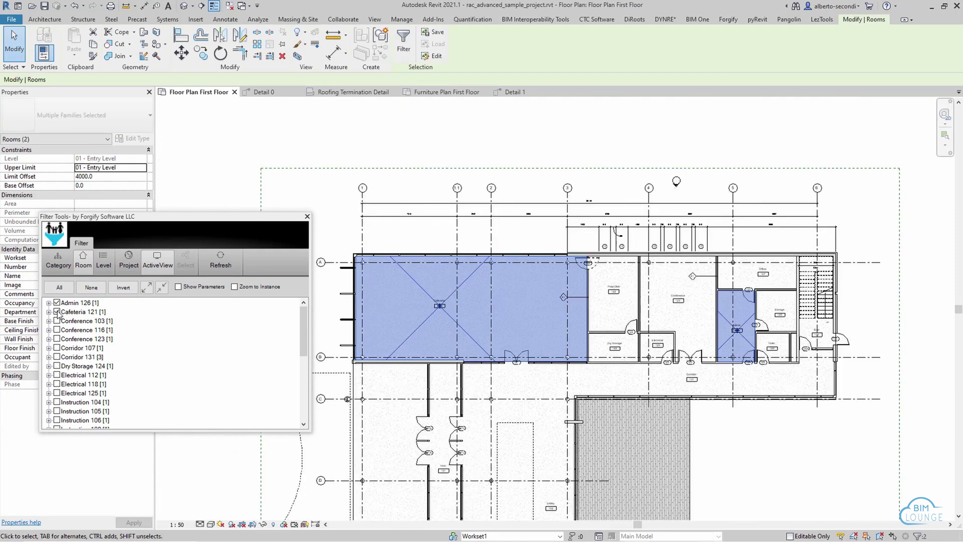
{"action": "left_click", "coordinate": [57, 339]}
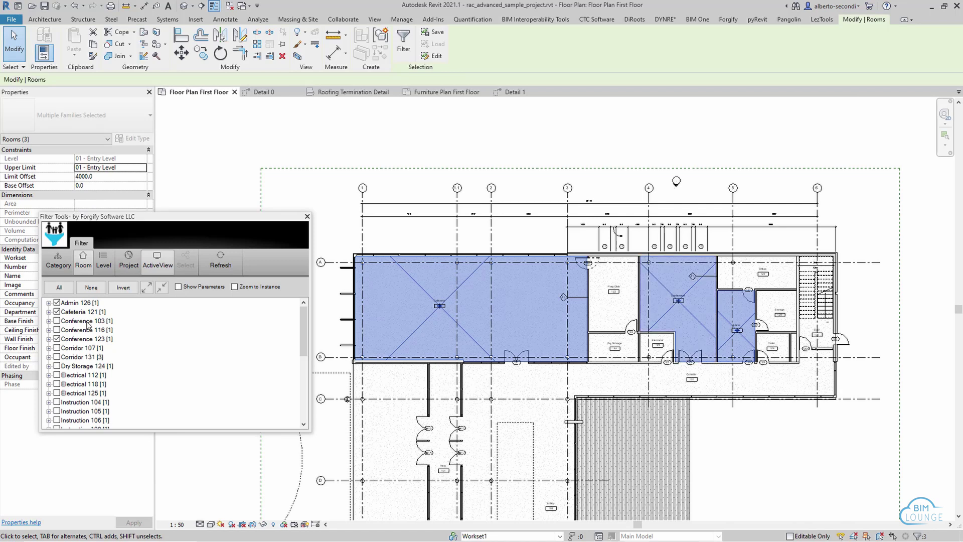
Expand the room tree, inspect room instance 177311, then clear all room selections.
{"action": "left_click", "coordinate": [147, 287]}
{"action": "scroll", "coordinate": [165, 379], "scroll_direction": "up", "scroll_amount": 15}
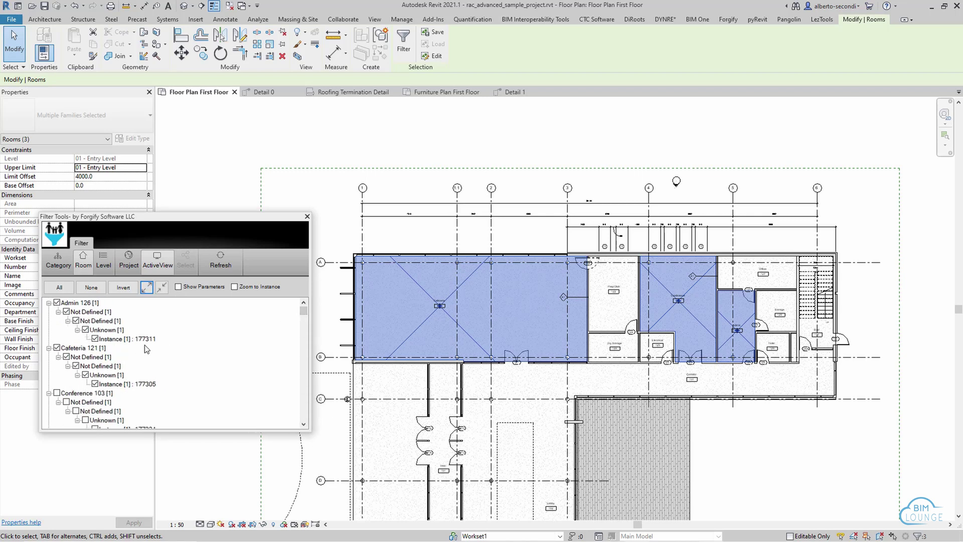
{"action": "left_click", "coordinate": [150, 339]}
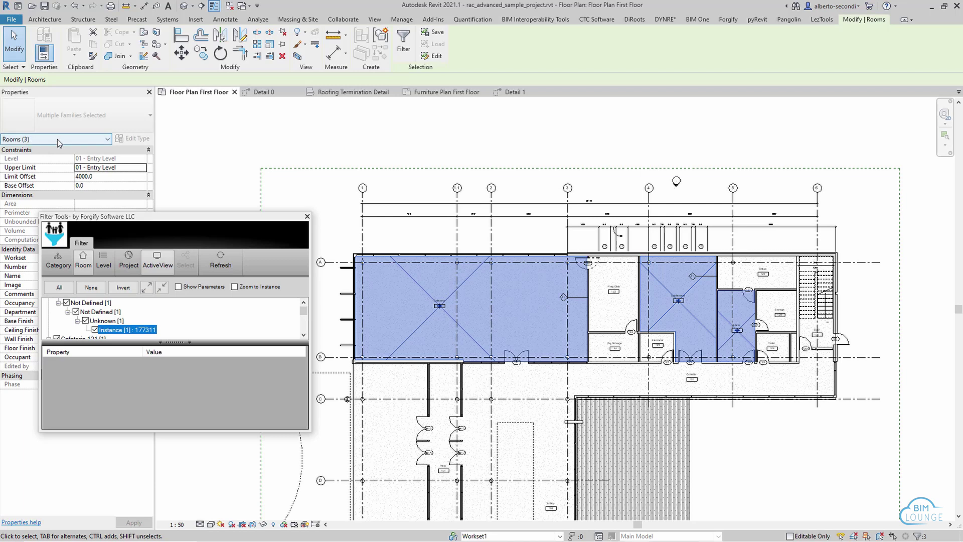
{"action": "left_click_drag", "start_coordinate": [167, 342], "coordinate": [167, 393]}
{"action": "left_click", "coordinate": [91, 287]}
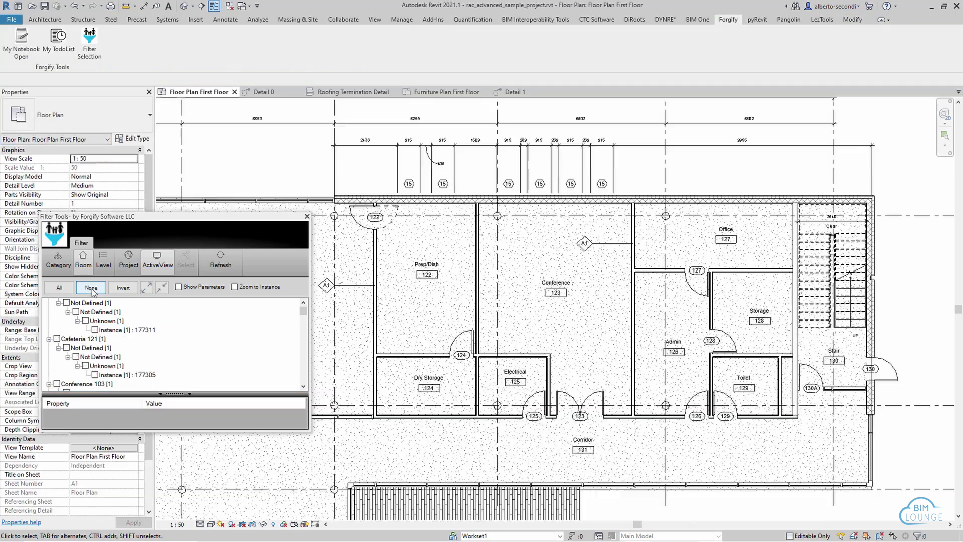
In Filter Tools' Category list, try selecting the Concrete- 100mm and Standard Timber-Wood Finish floors, leaving them unselected.
{"action": "left_click", "coordinate": [65, 270]}
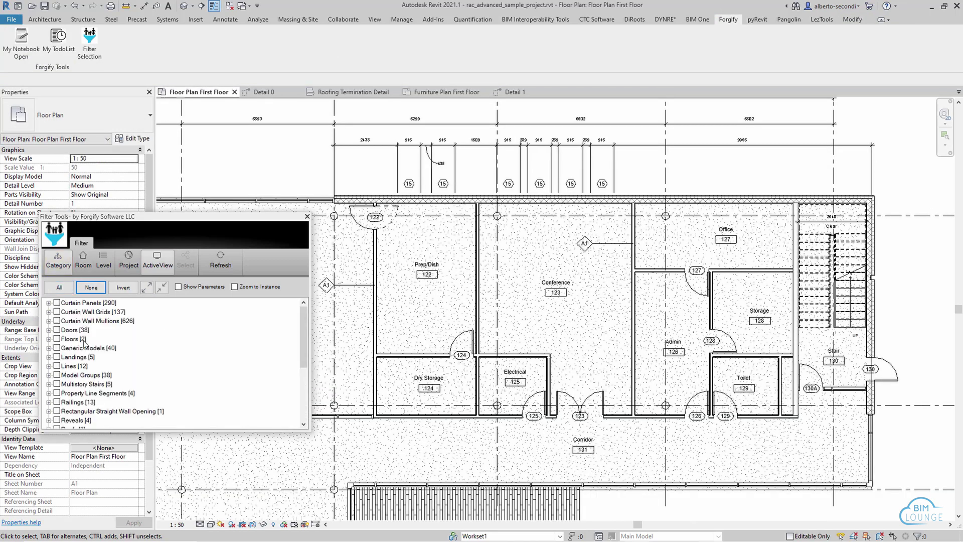
{"action": "left_click", "coordinate": [57, 339]}
{"action": "left_click", "coordinate": [49, 339]}
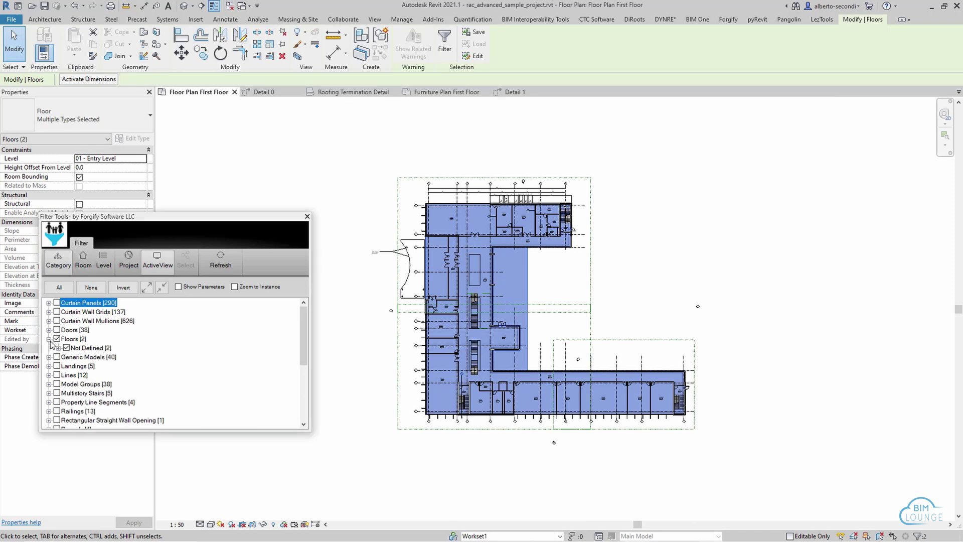
{"action": "left_click", "coordinate": [58, 348]}
{"action": "left_click", "coordinate": [68, 356]}
{"action": "left_click", "coordinate": [85, 375]}
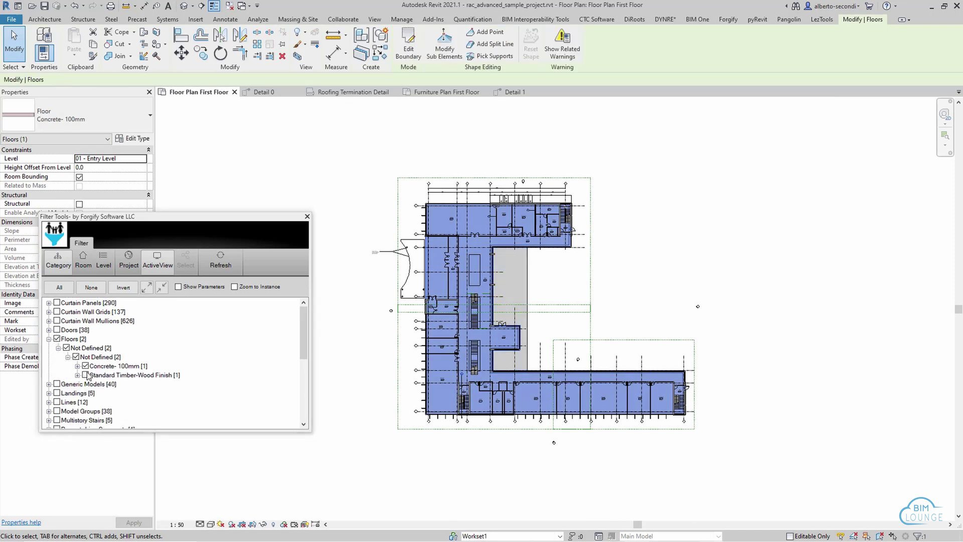
{"action": "left_click", "coordinate": [86, 365]}
{"action": "left_click", "coordinate": [85, 374]}
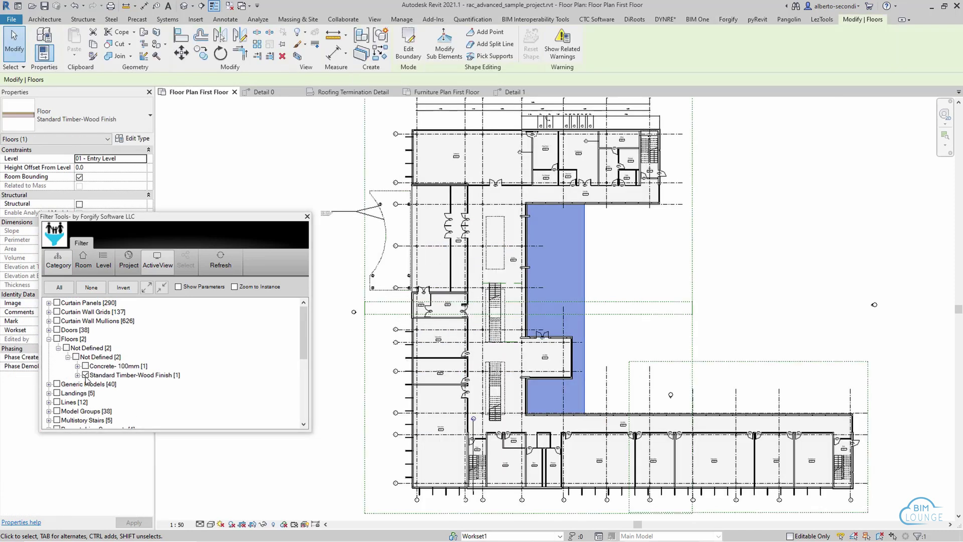
{"action": "left_click", "coordinate": [85, 375]}
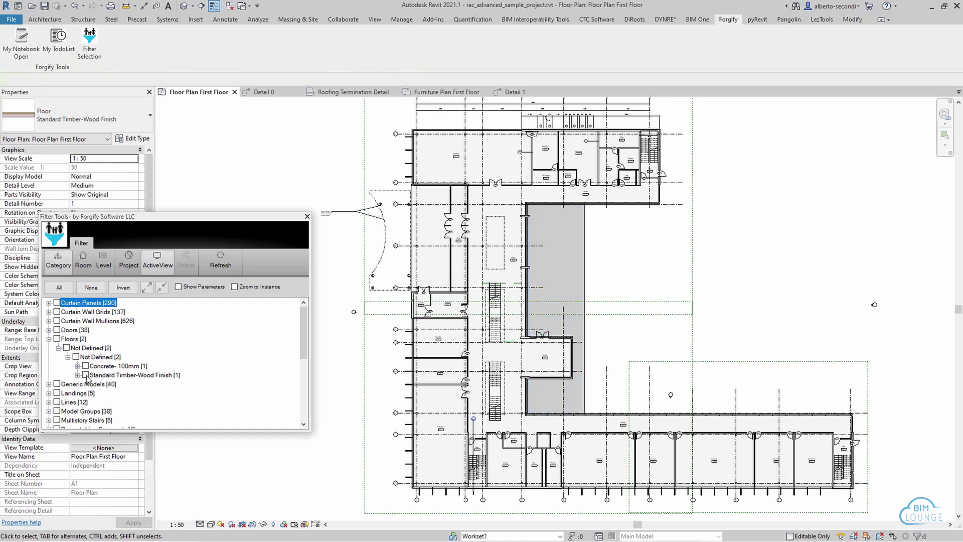
Under Landings > Non-Monolithic Landing, select Instances [1], [2] and [5].
{"action": "left_click", "coordinate": [49, 393]}
{"action": "left_click", "coordinate": [59, 403]}
{"action": "scroll", "coordinate": [79, 383], "scroll_direction": "down", "scroll_amount": 4}
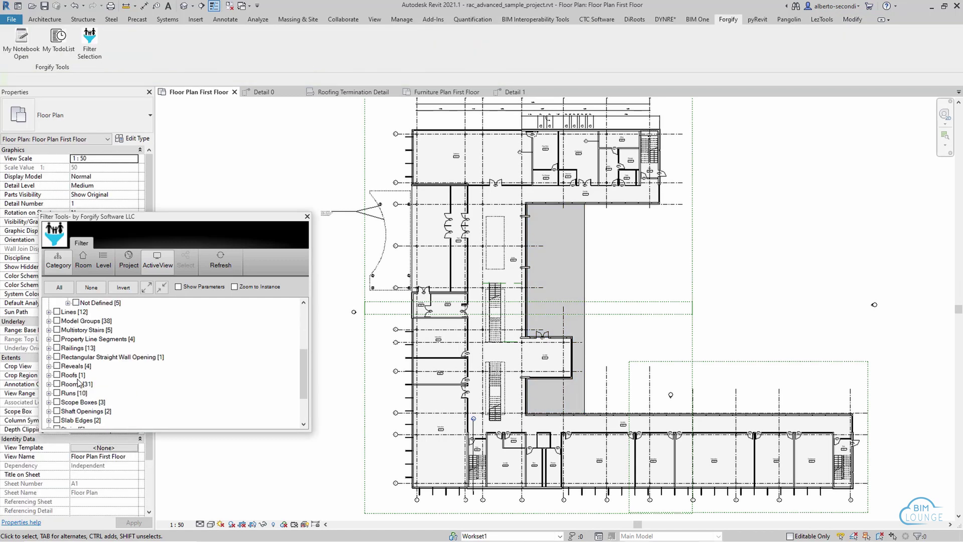
{"action": "scroll", "coordinate": [79, 382], "scroll_direction": "up", "scroll_amount": 2}
{"action": "left_click", "coordinate": [68, 357]}
{"action": "left_click", "coordinate": [77, 366]}
{"action": "left_click", "coordinate": [95, 375]}
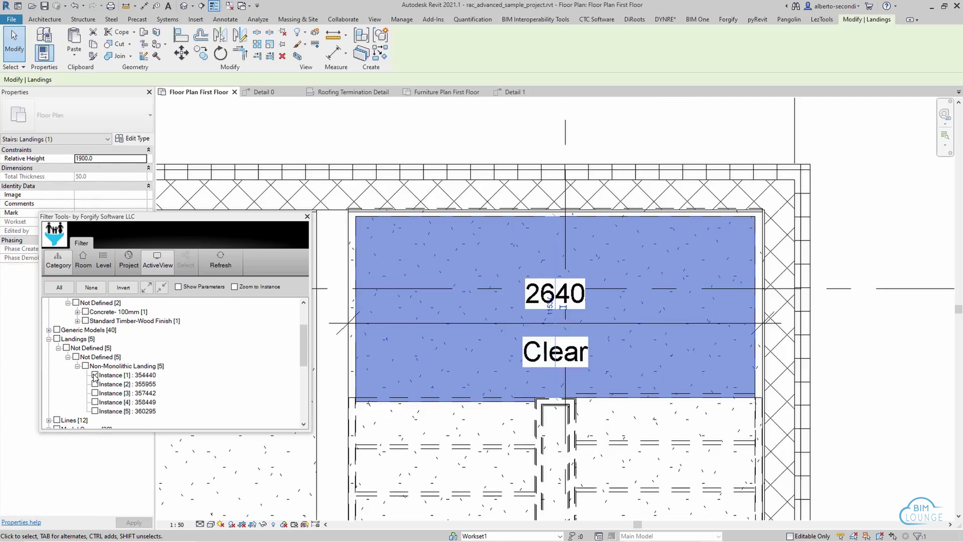
{"action": "left_click", "coordinate": [95, 384]}
{"action": "left_click", "coordinate": [95, 411]}
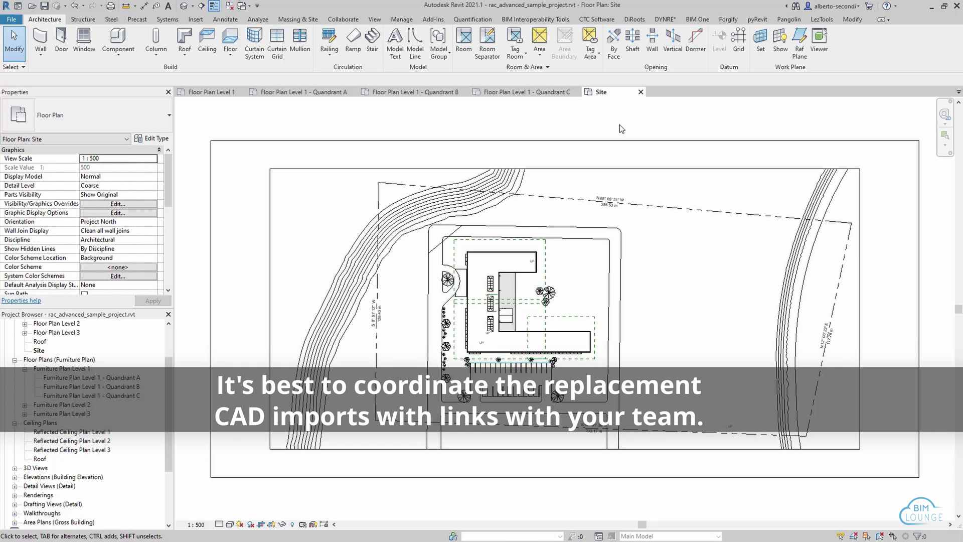
Check Manage Links' CAD Formats tab, find no linked CAD files, and close it.
{"action": "left_click", "coordinate": [402, 19]}
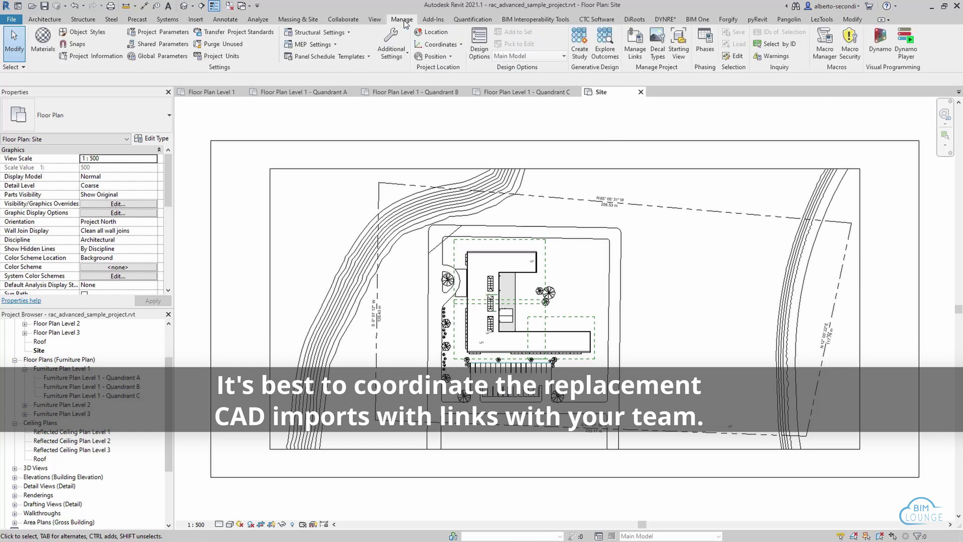
{"action": "left_click", "coordinate": [627, 57]}
{"action": "left_click", "coordinate": [355, 135]}
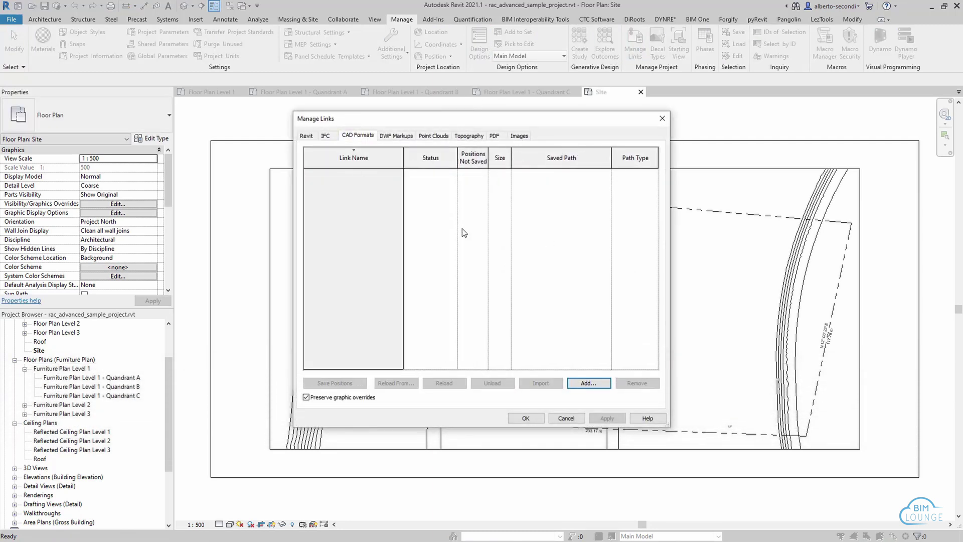
{"action": "left_click", "coordinate": [538, 413]}
In Master Purger, uncheck Schedules, Rooms, Spaces and Scope Boxes, leaving CAD Files, then analyze.
{"action": "left_click", "coordinate": [433, 19]}
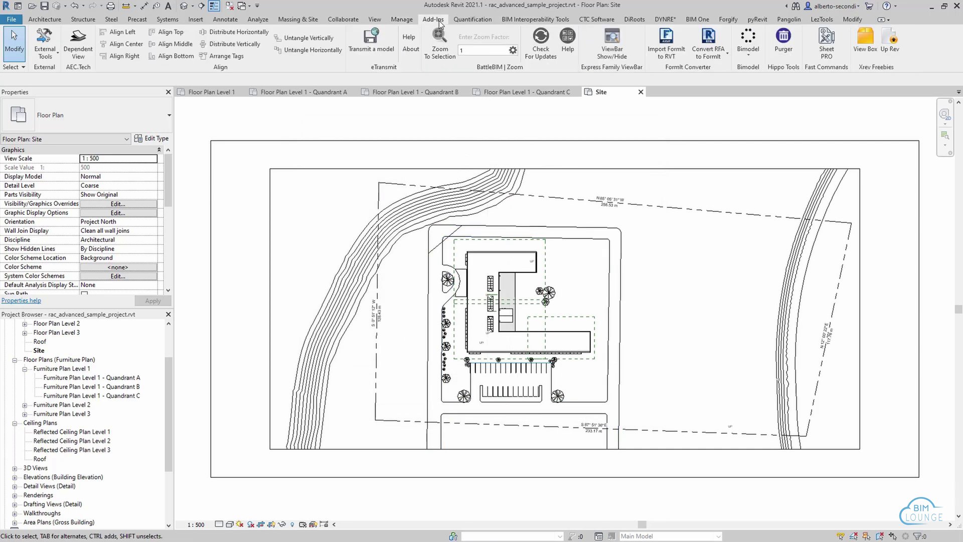
{"action": "left_click", "coordinate": [783, 40]}
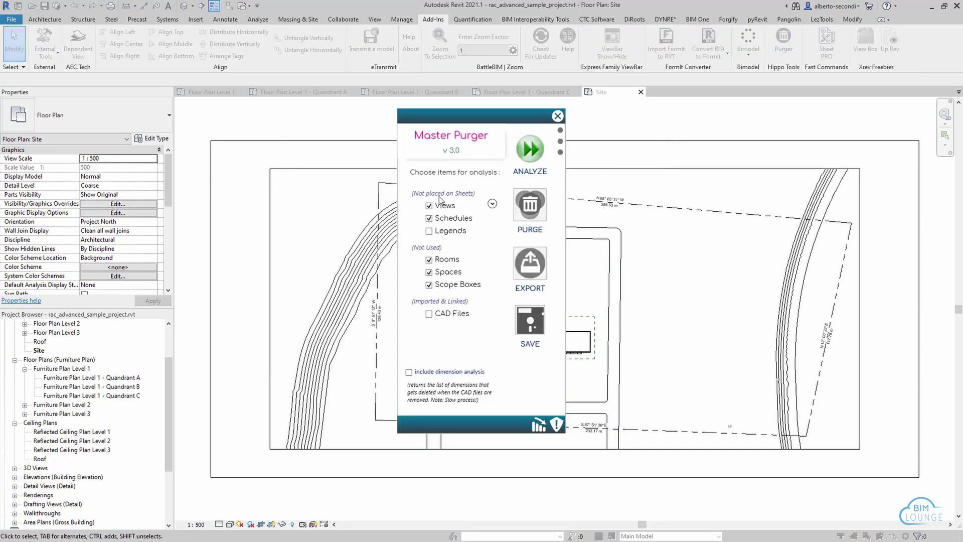
{"action": "left_click", "coordinate": [428, 219]}
{"action": "left_click", "coordinate": [429, 259]}
{"action": "left_click", "coordinate": [429, 272]}
{"action": "left_click", "coordinate": [429, 285]}
{"action": "left_click", "coordinate": [530, 155]}
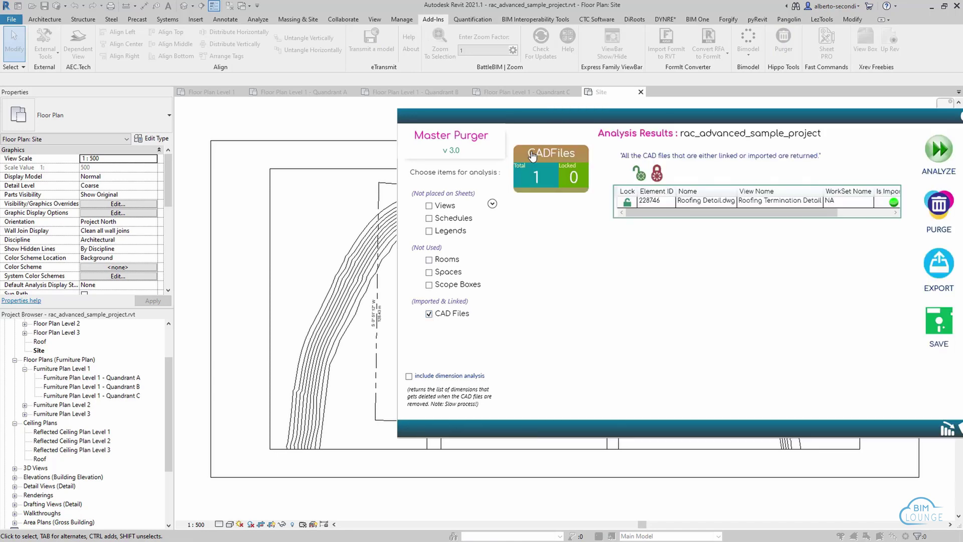
Purge the Roofing Detail.dwg import, then close and reopen Master Purger.
{"action": "left_click", "coordinate": [661, 201]}
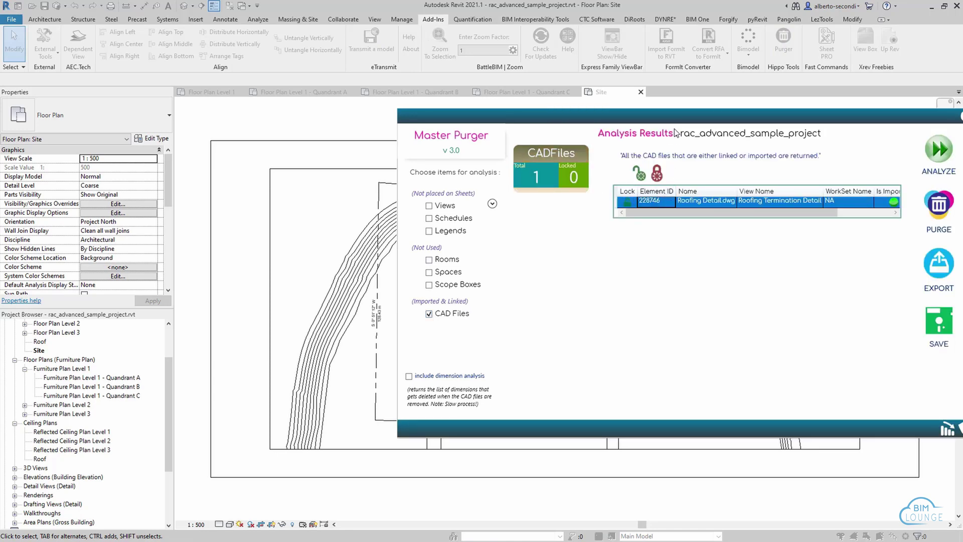
{"action": "left_click_drag", "start_coordinate": [637, 123], "coordinate": [475, 132]}
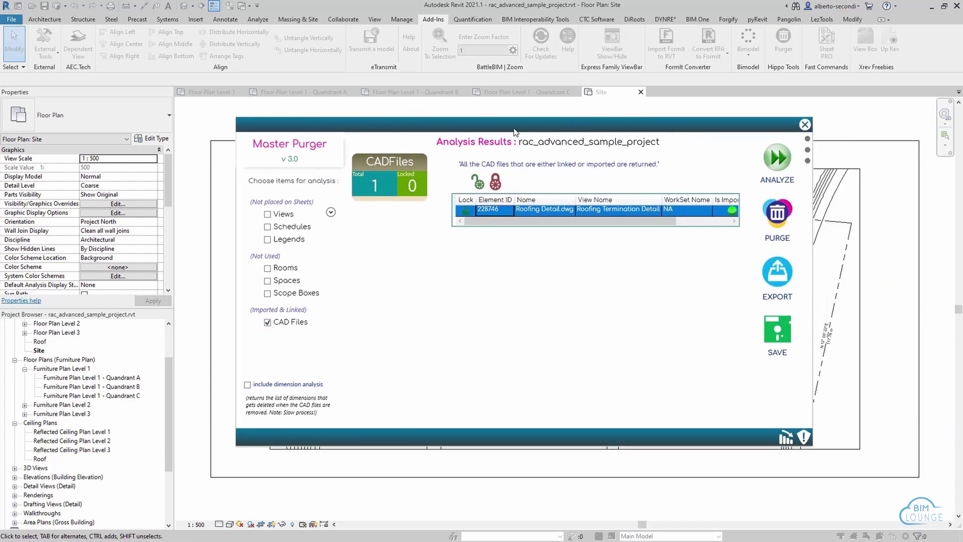
{"action": "left_click", "coordinate": [777, 217]}
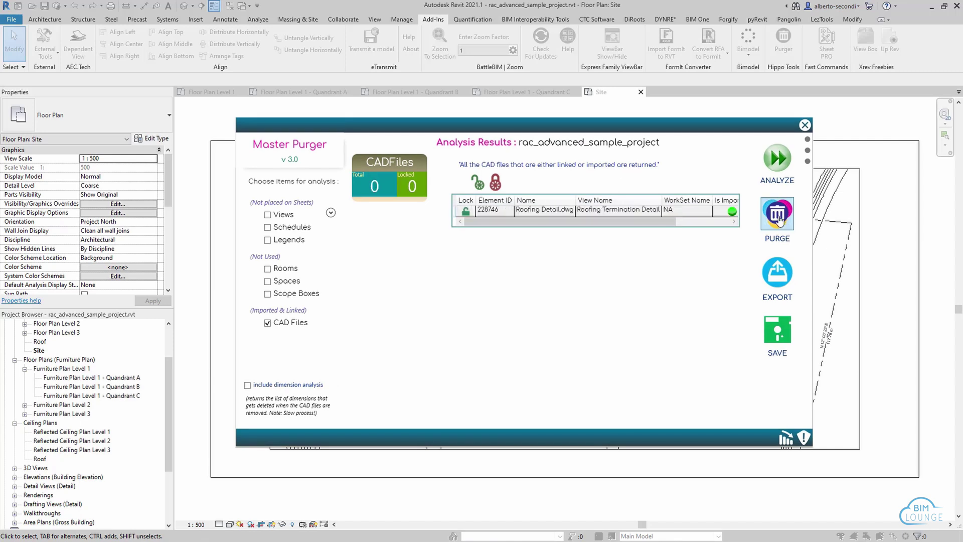
{"action": "left_click", "coordinate": [804, 126]}
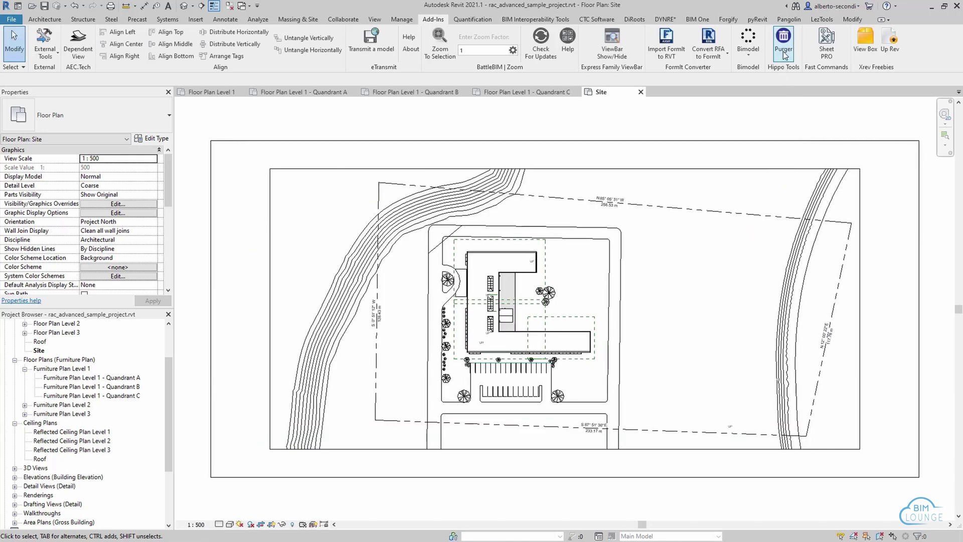
{"action": "left_click", "coordinate": [783, 41]}
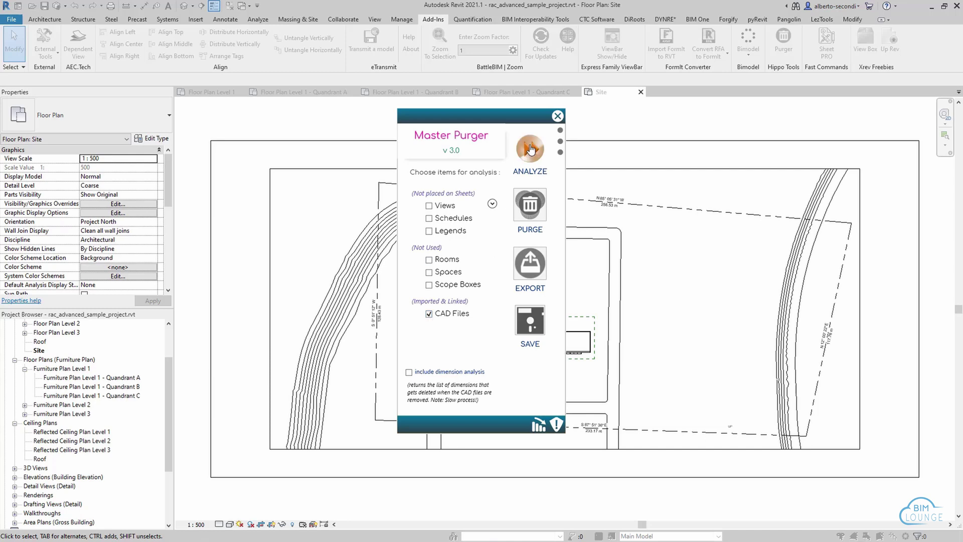